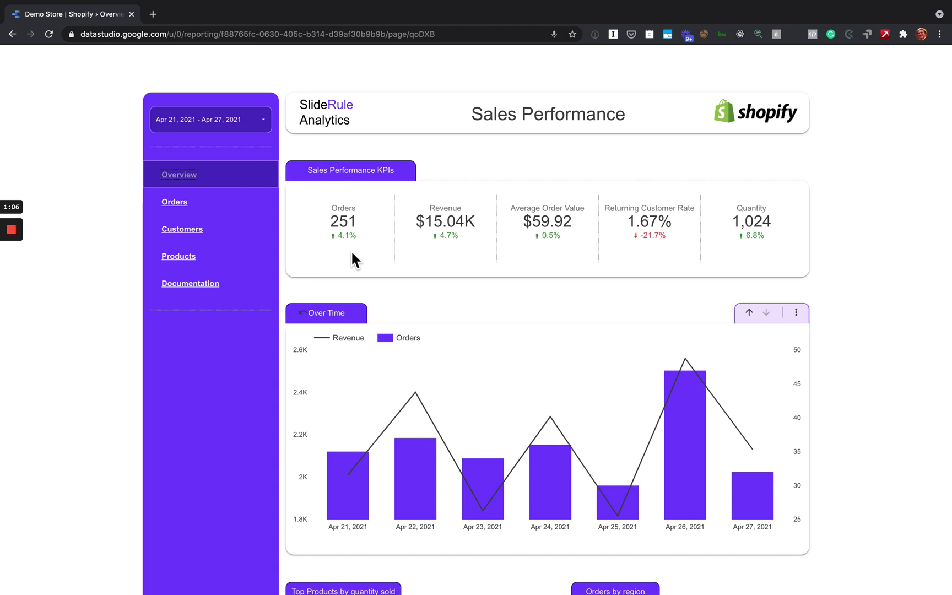
Inspect the data settings of the Quantity, Returning Customer Rate and Average Order Value scorecards in edit mode, finishing back in view mode
{"action": "left_click", "coordinate": [467, 33]}
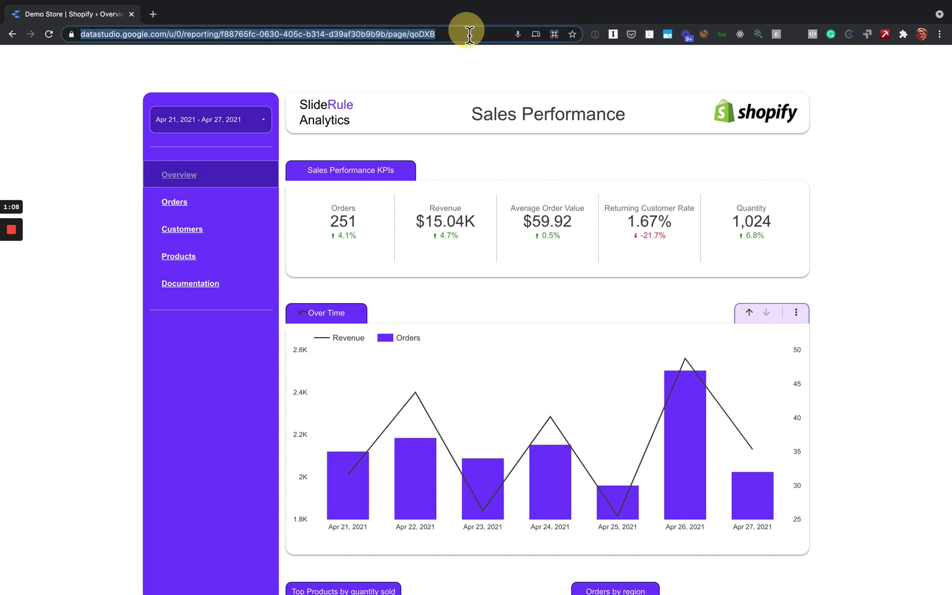
{"action": "left_click", "coordinate": [478, 77]}
{"action": "left_click", "coordinate": [839, 65]}
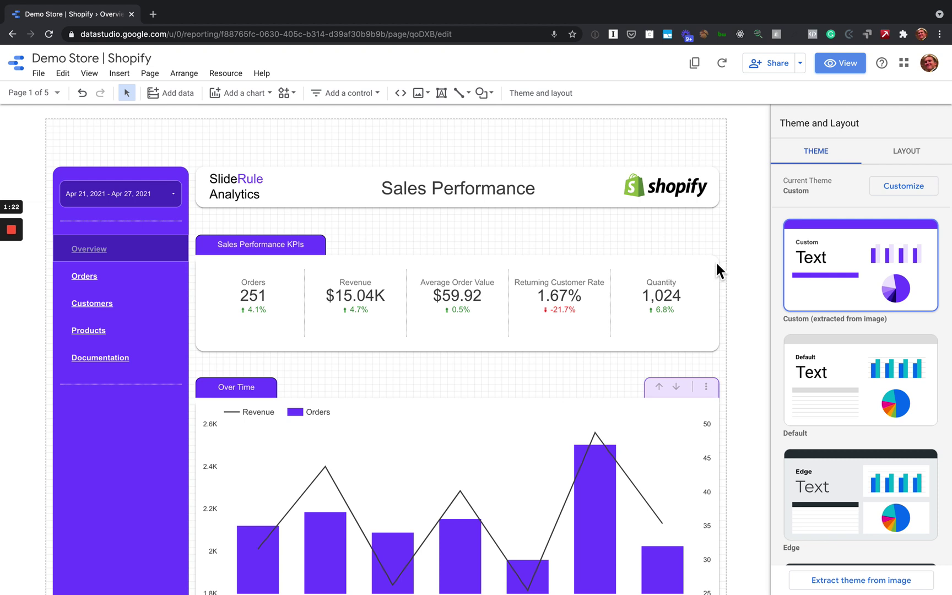
{"action": "left_click", "coordinate": [679, 294]}
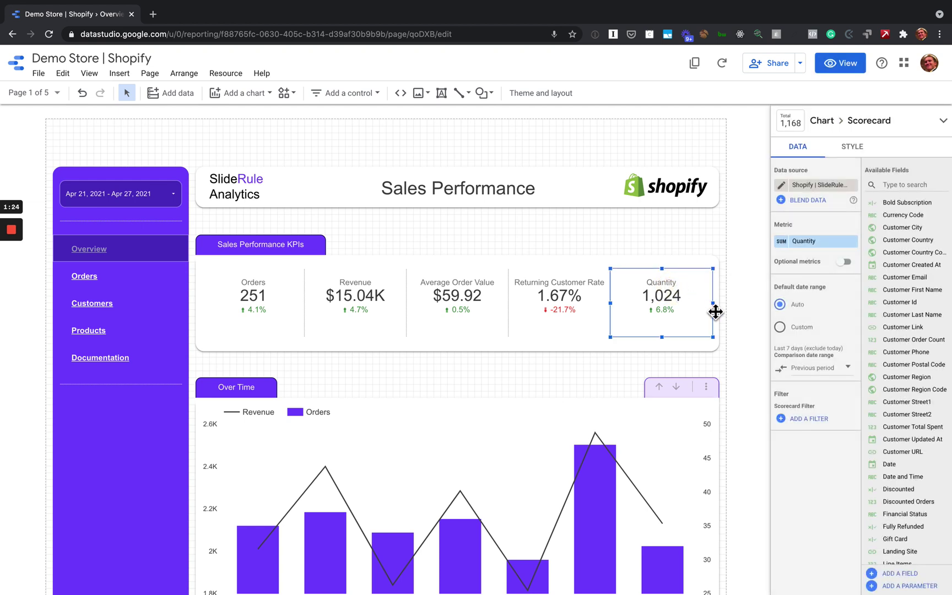
{"action": "left_click", "coordinate": [577, 297]}
{"action": "left_click", "coordinate": [478, 309]}
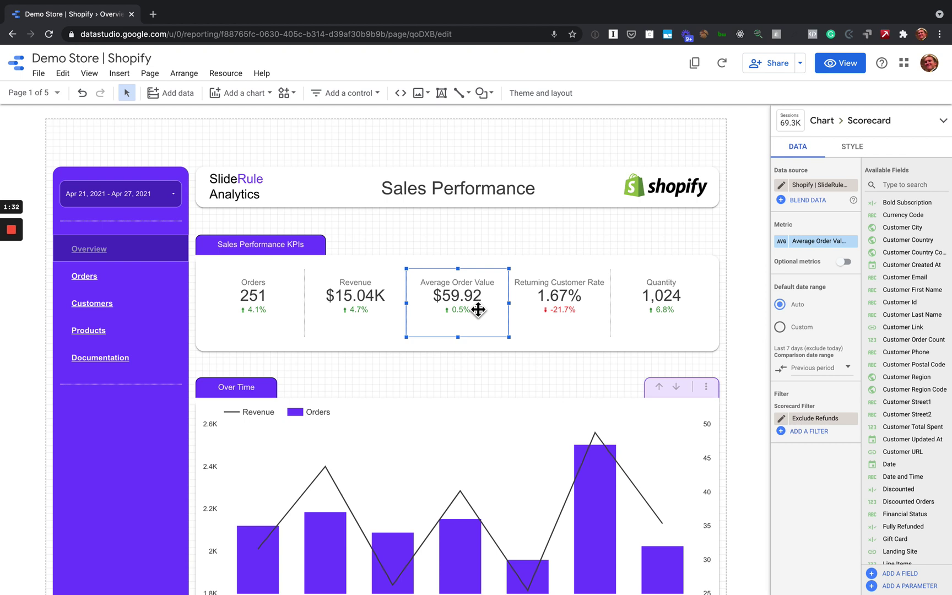
{"action": "left_click", "coordinate": [678, 298]}
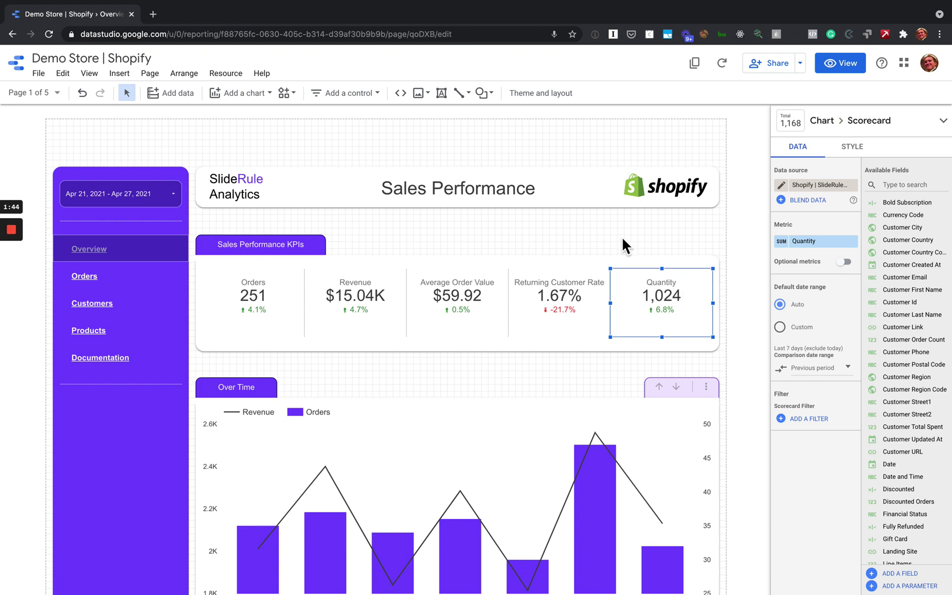
{"action": "left_click", "coordinate": [842, 65]}
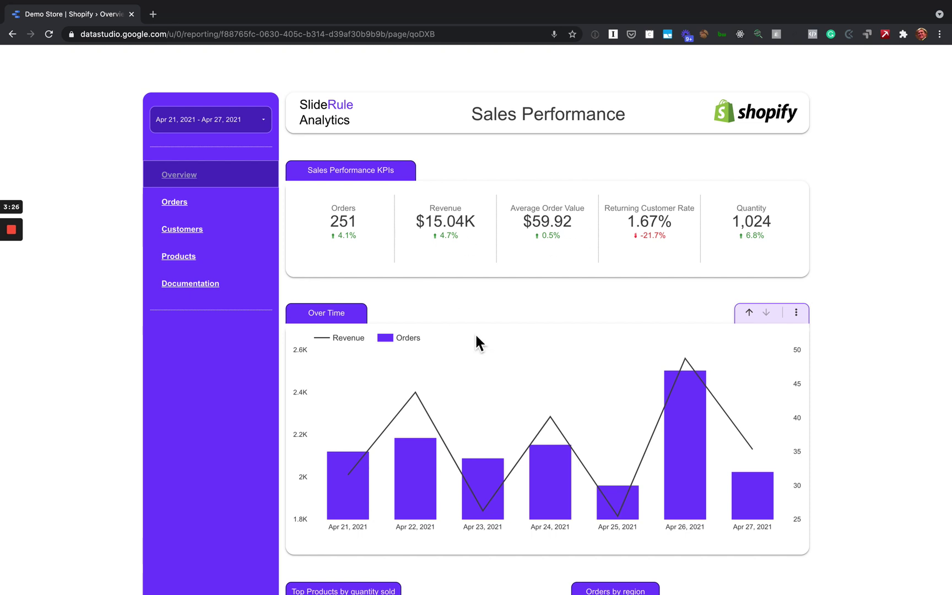
Review the Over Time chart, the top products table and the orders by region map on the Overview page
{"action": "scroll", "coordinate": [475, 336], "scroll_direction": "down", "scroll_amount": 2}
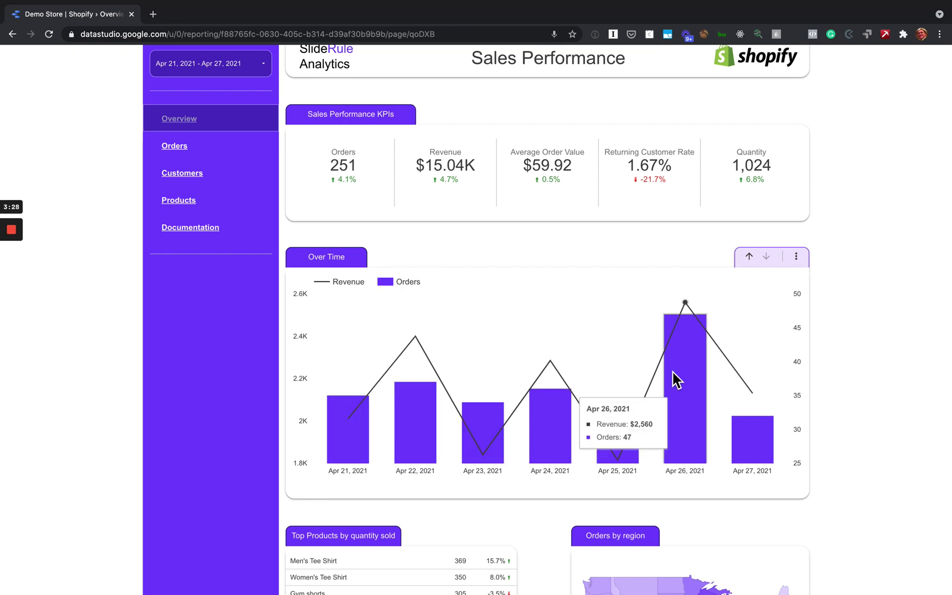
{"action": "scroll", "coordinate": [692, 366], "scroll_direction": "down", "scroll_amount": 3}
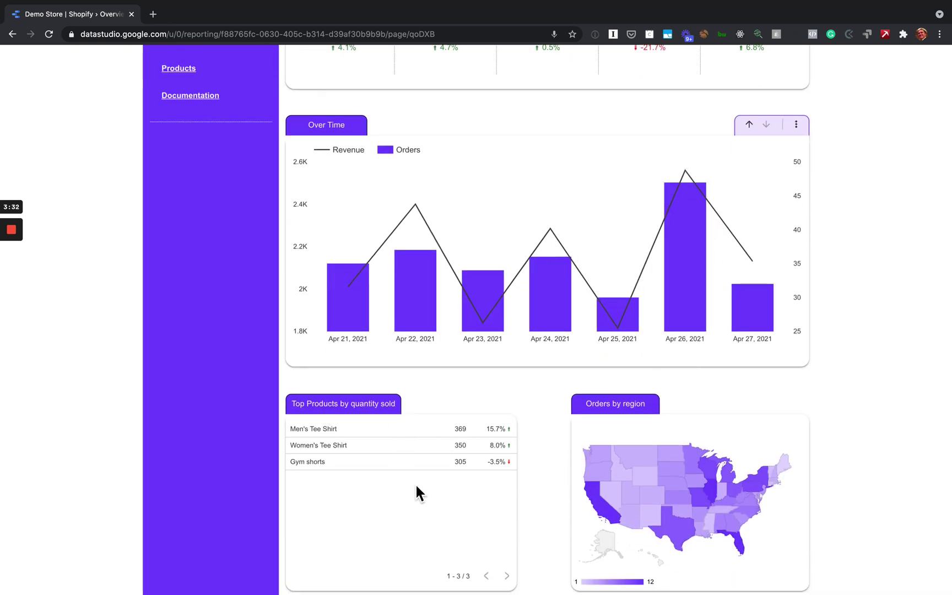
{"action": "scroll", "coordinate": [445, 482], "scroll_direction": "up", "scroll_amount": 2}
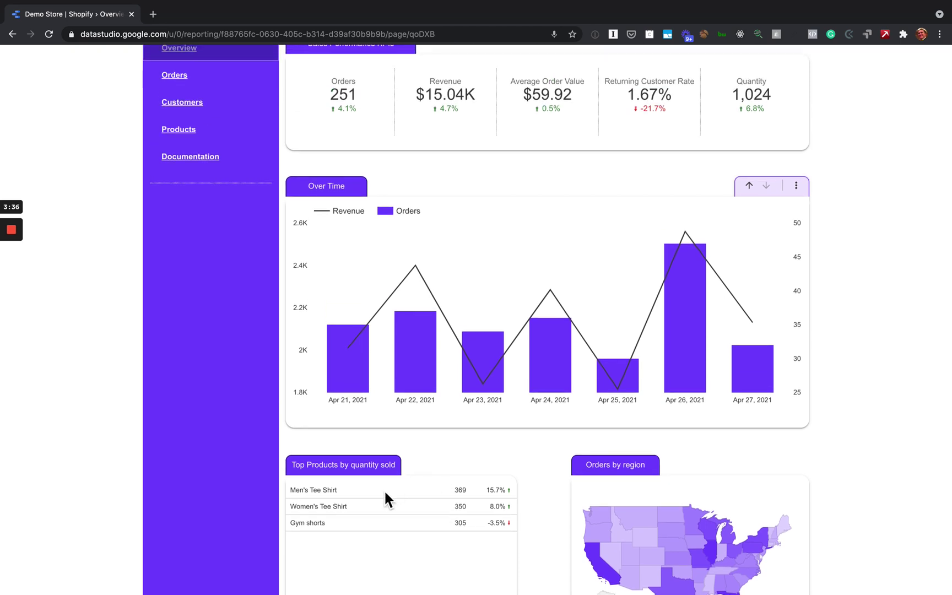
{"action": "scroll", "coordinate": [383, 490], "scroll_direction": "down", "scroll_amount": 3}
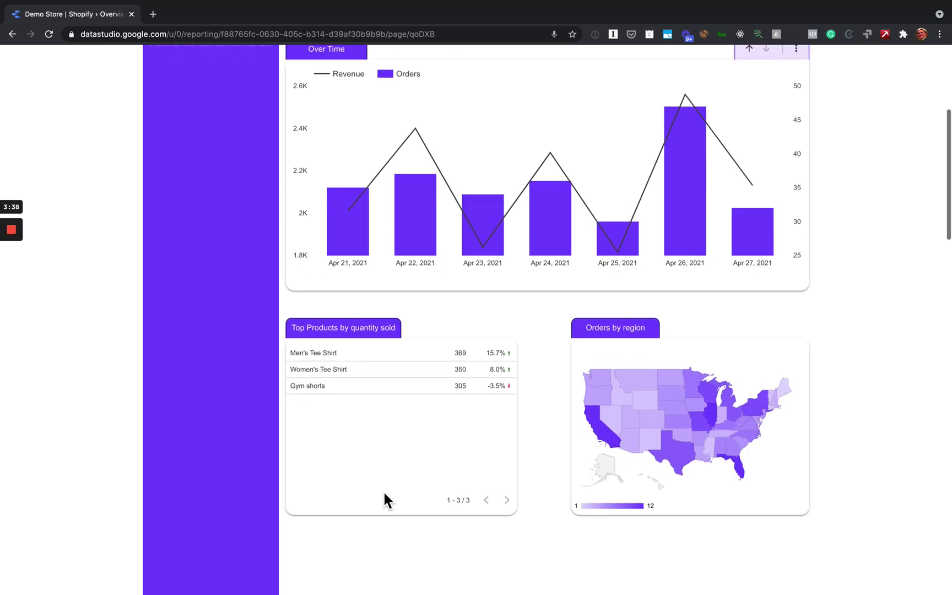
{"action": "mouse_move", "coordinate": [610, 435]}
{"action": "scroll", "coordinate": [609, 435], "scroll_direction": "up", "scroll_amount": 5}
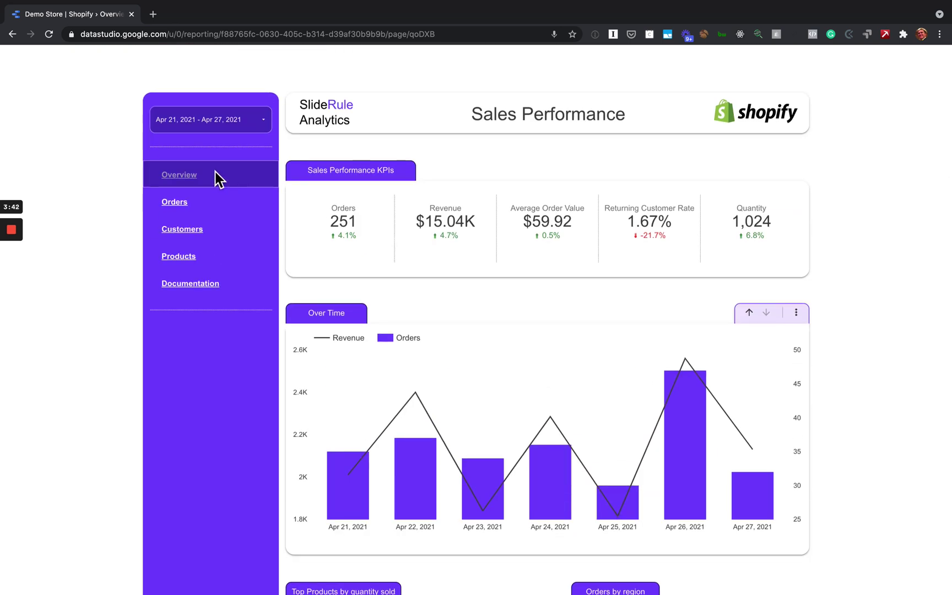
Set the report's date range to This year to date
{"action": "left_click", "coordinate": [253, 130]}
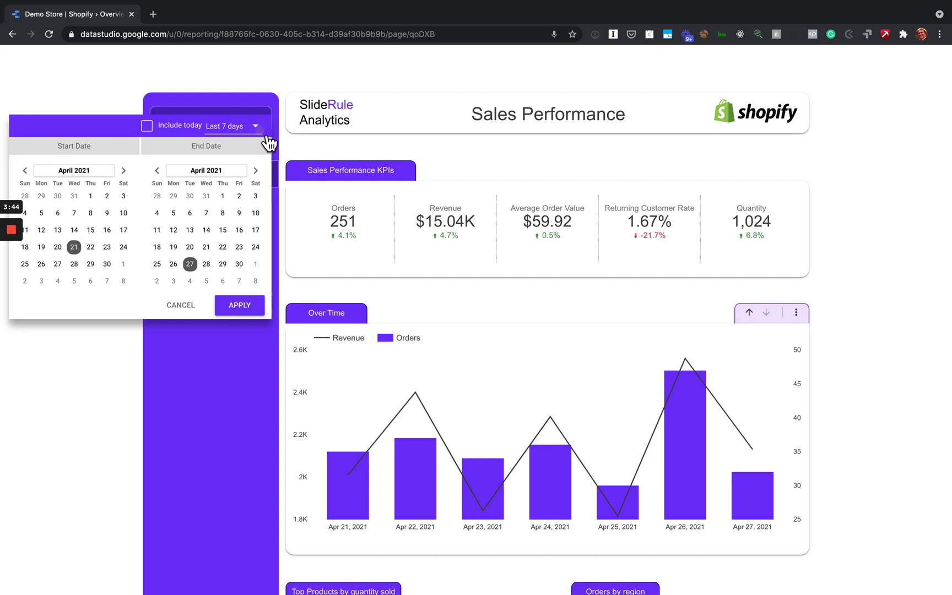
{"action": "left_click", "coordinate": [266, 137]}
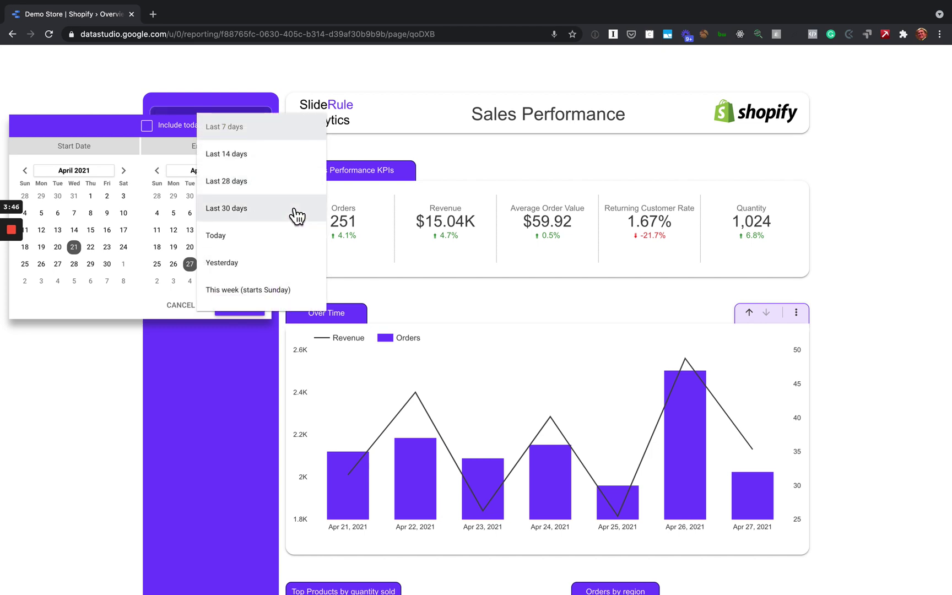
{"action": "scroll", "coordinate": [298, 214], "scroll_direction": "down", "scroll_amount": 5}
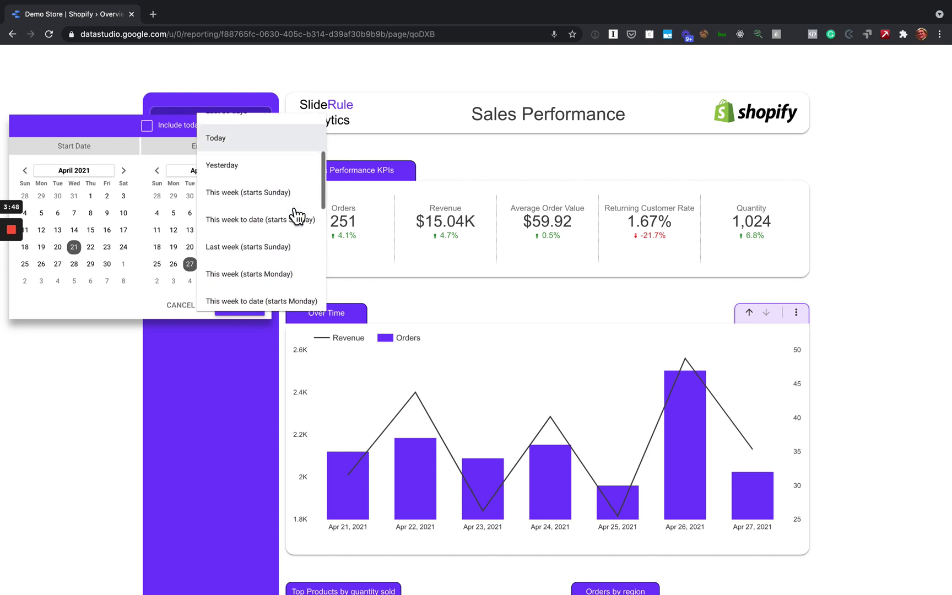
{"action": "scroll", "coordinate": [298, 216], "scroll_direction": "down", "scroll_amount": 5}
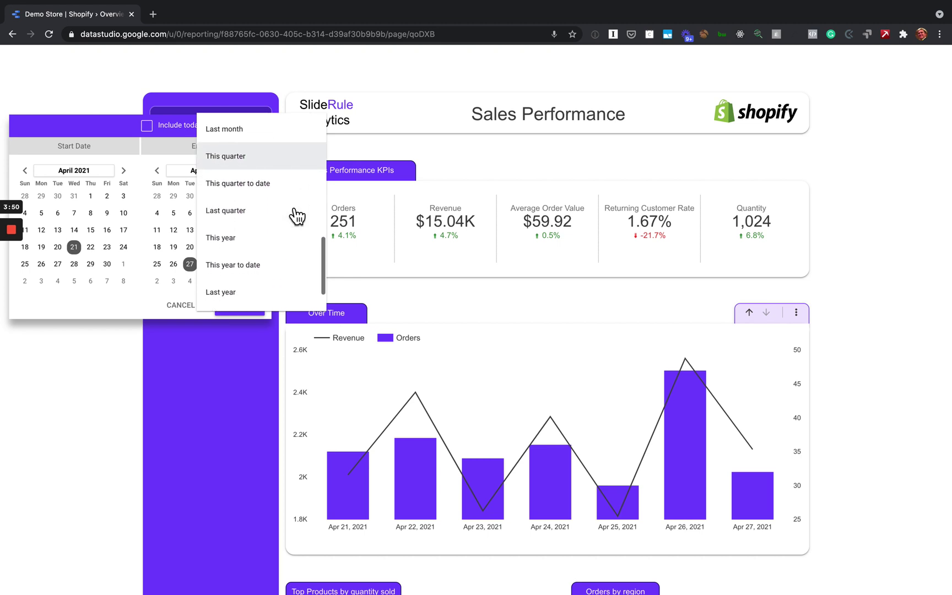
{"action": "left_click", "coordinate": [269, 241]}
{"action": "left_click", "coordinate": [240, 309]}
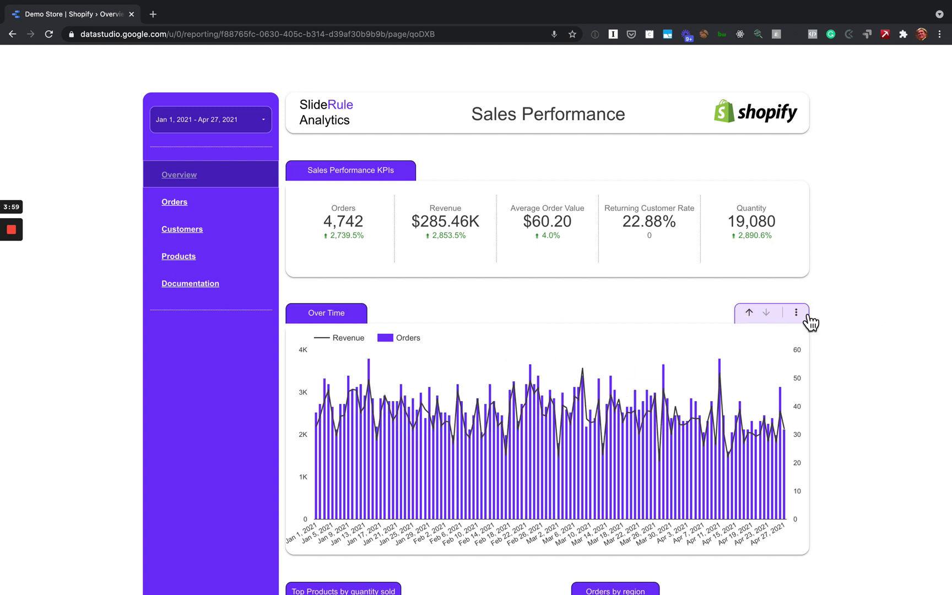
Drill the Over Time chart up to Year Month and look over the top products and orders by region charts
{"action": "left_click", "coordinate": [749, 312]}
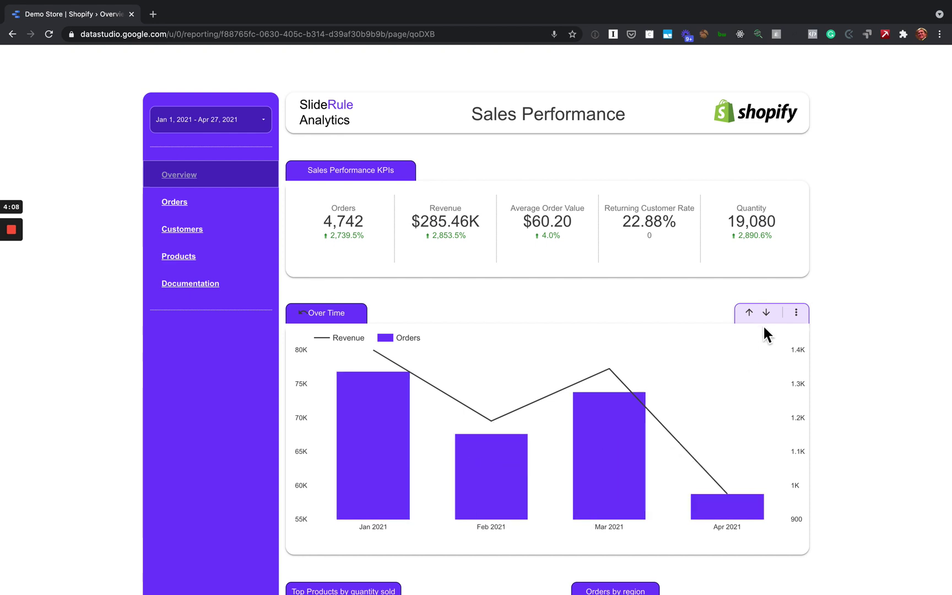
{"action": "scroll", "coordinate": [713, 411], "scroll_direction": "down", "scroll_amount": 2}
{"action": "scroll", "coordinate": [712, 415], "scroll_direction": "down", "scroll_amount": 4}
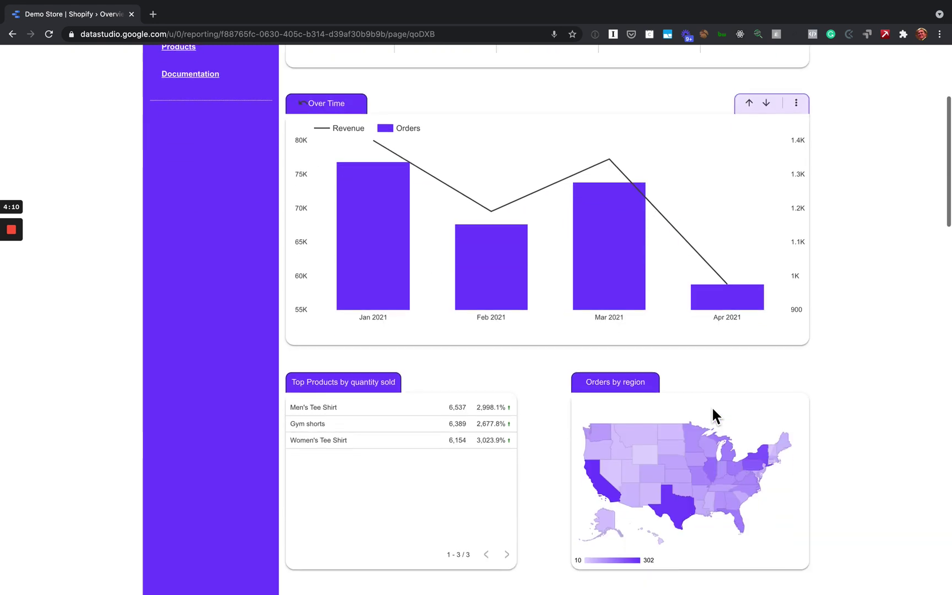
{"action": "scroll", "coordinate": [474, 393], "scroll_direction": "up", "scroll_amount": 6}
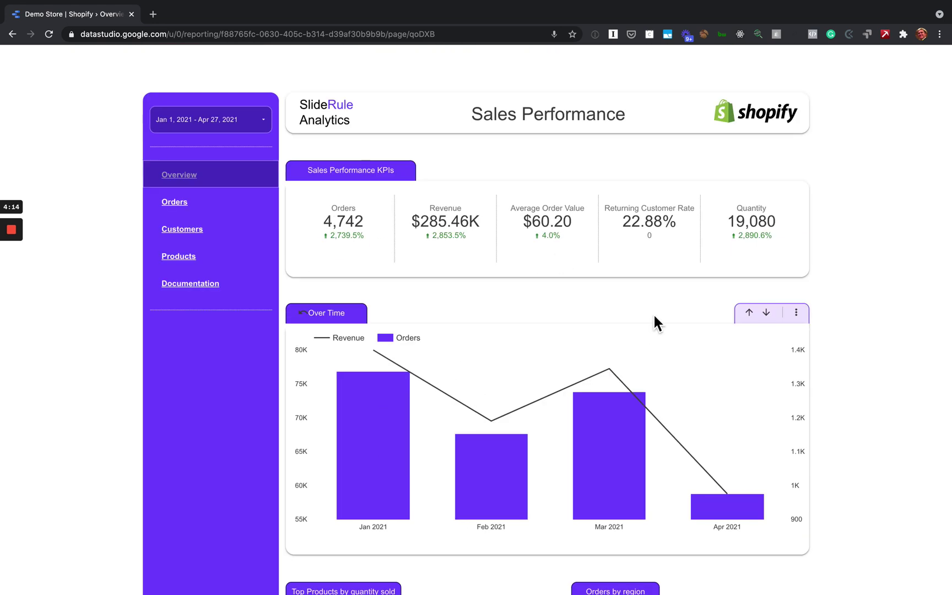
Examine the Orders scorecard's comparison percentage, the charts below it and the March 2021 values in the Over Time chart
{"action": "double_click", "coordinate": [350, 235]}
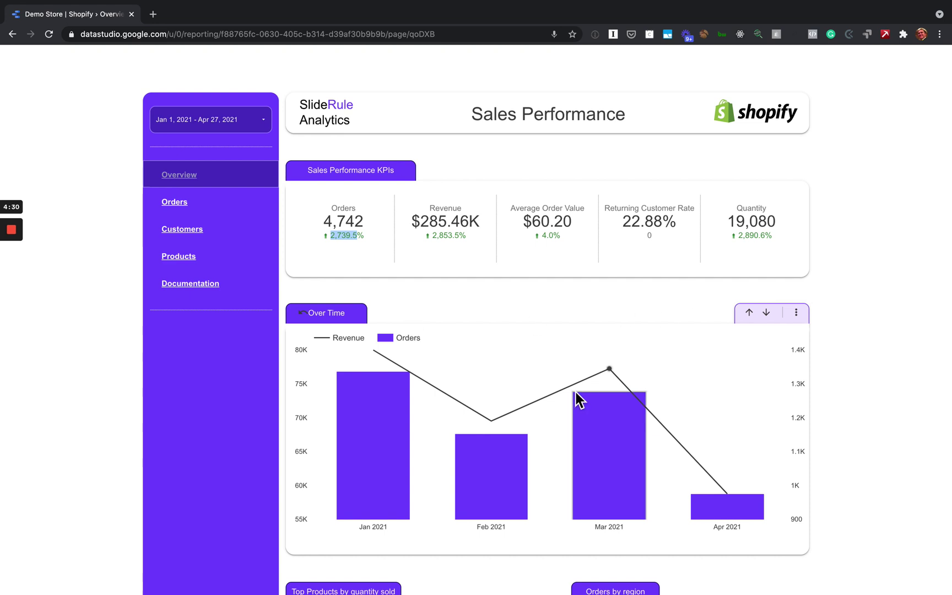
{"action": "scroll", "coordinate": [428, 352], "scroll_direction": "down", "scroll_amount": 2}
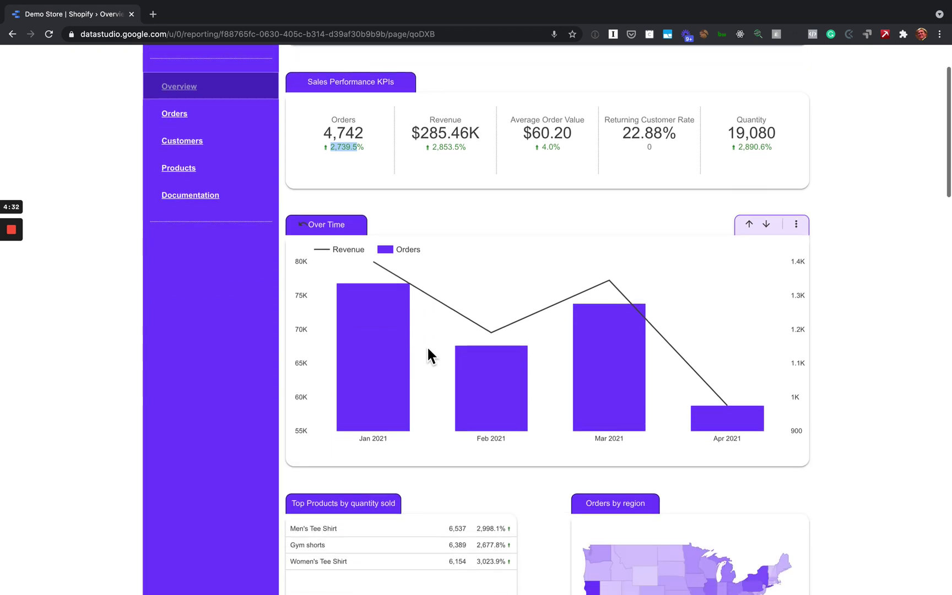
{"action": "scroll", "coordinate": [427, 353], "scroll_direction": "down", "scroll_amount": 3}
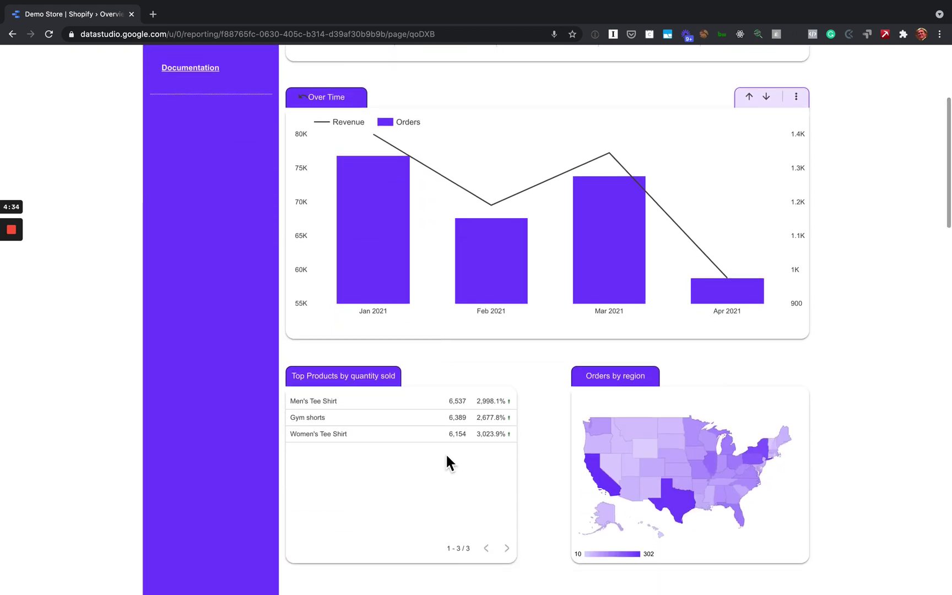
{"action": "scroll", "coordinate": [447, 468], "scroll_direction": "down", "scroll_amount": 2}
{"action": "scroll", "coordinate": [449, 478], "scroll_direction": "up", "scroll_amount": 5}
{"action": "mouse_move", "coordinate": [636, 507]}
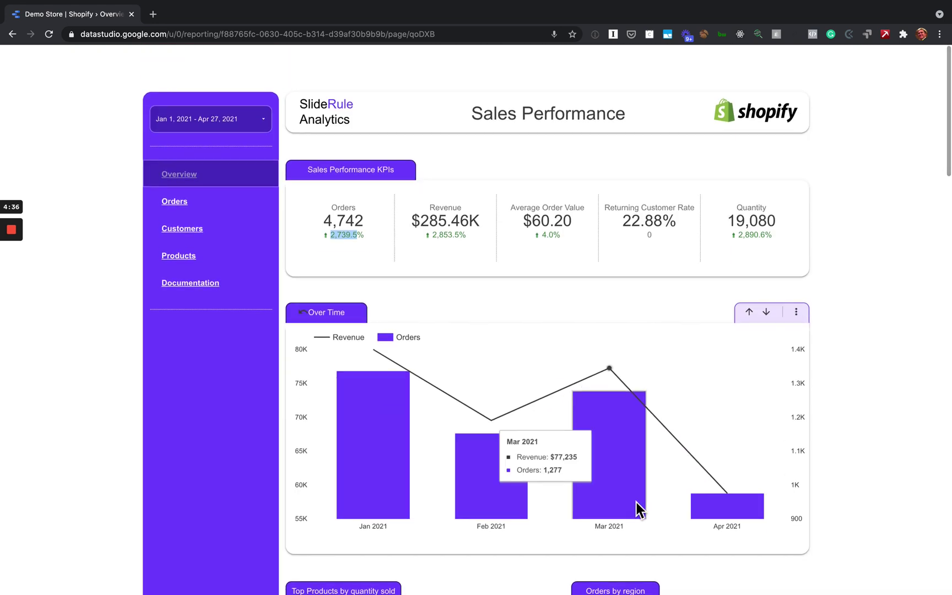
Check the Over Time chart's available actions, its February 2021 values and the date range currently selected for the report
{"action": "left_click", "coordinate": [796, 312]}
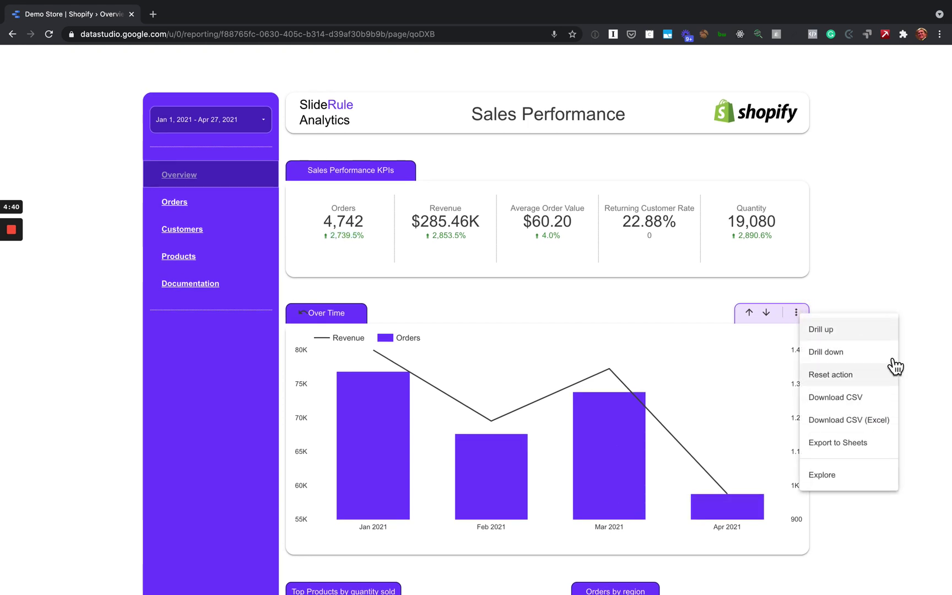
{"action": "left_click", "coordinate": [860, 281]}
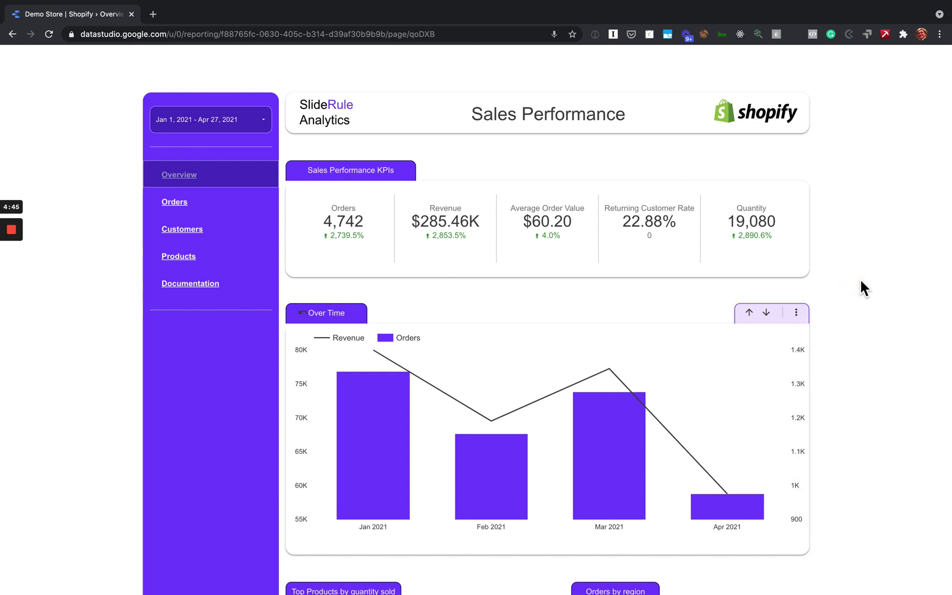
{"action": "mouse_move", "coordinate": [470, 377]}
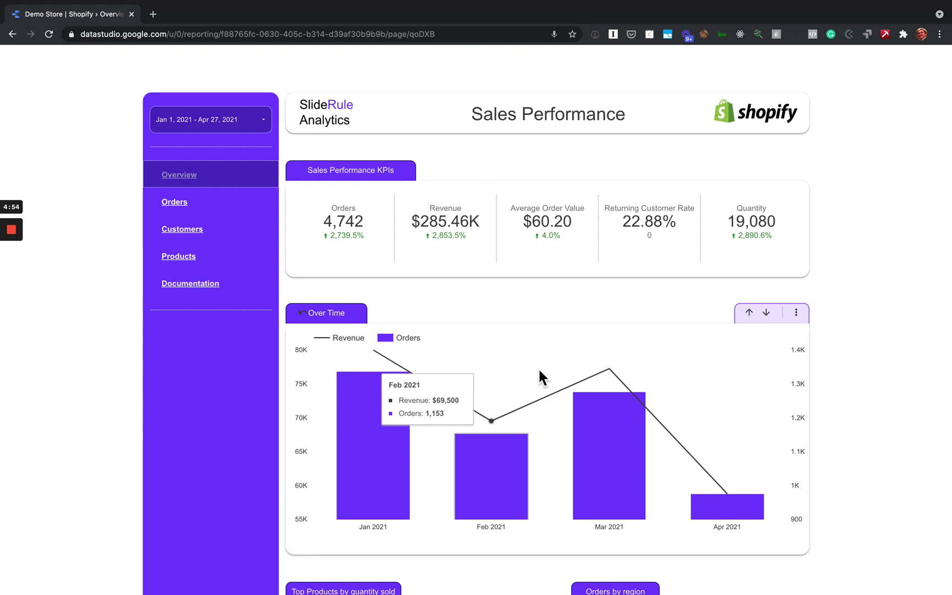
{"action": "left_click", "coordinate": [251, 127]}
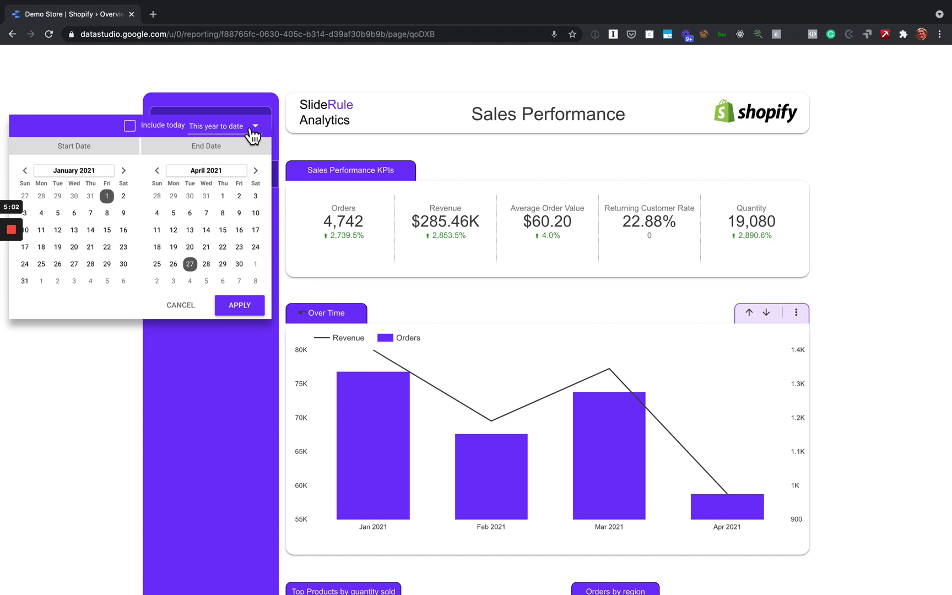
{"action": "left_click", "coordinate": [725, 484]}
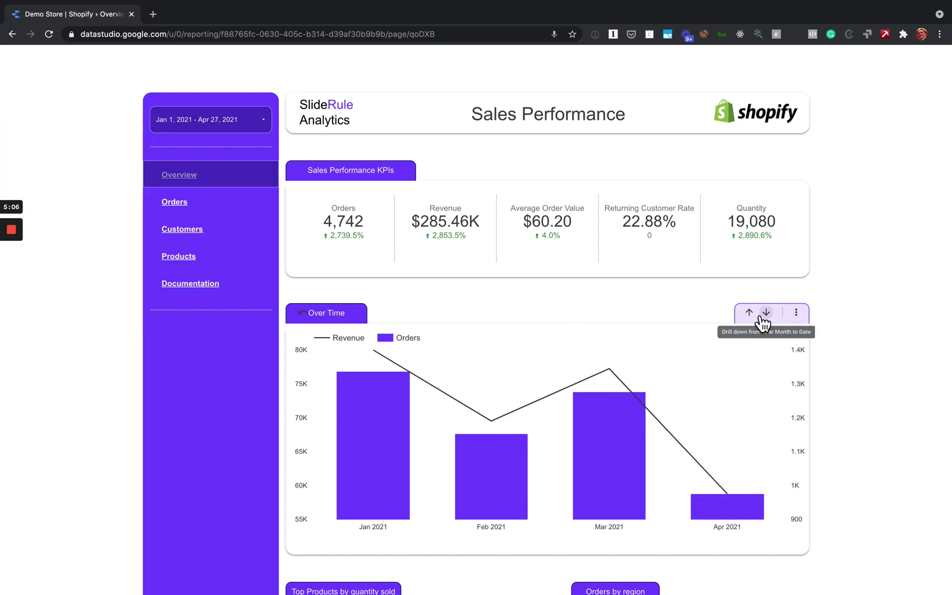
Set the report's date range to Last 7 days
{"action": "left_click", "coordinate": [252, 125]}
{"action": "left_click", "coordinate": [253, 133]}
{"action": "scroll", "coordinate": [256, 187], "scroll_direction": "up", "scroll_amount": 10}
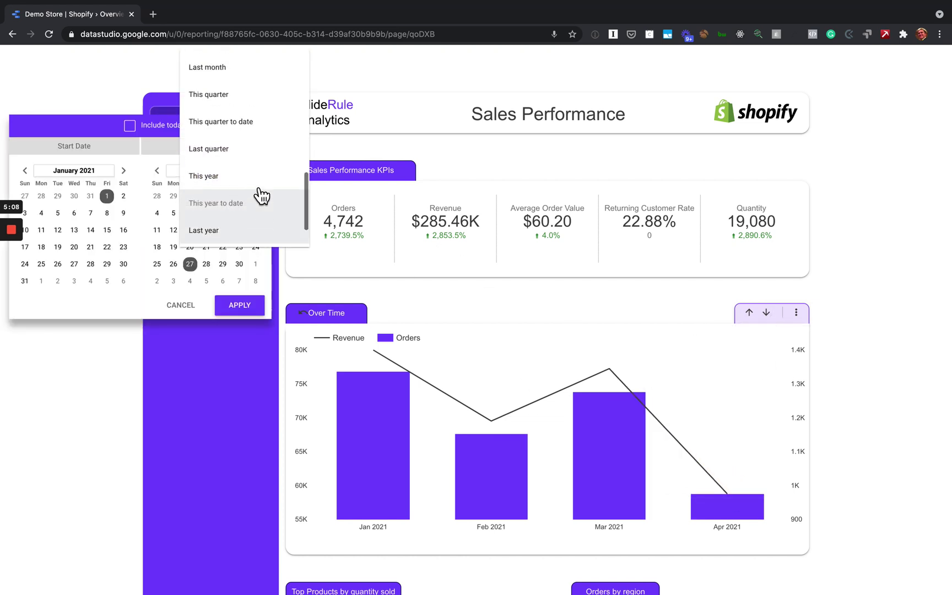
{"action": "left_click", "coordinate": [238, 92]}
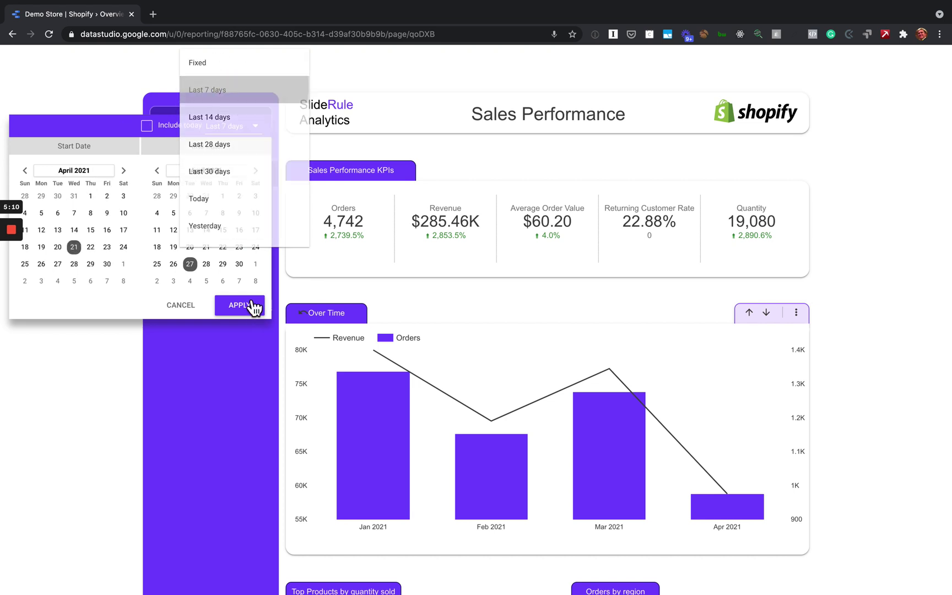
{"action": "left_click", "coordinate": [507, 367]}
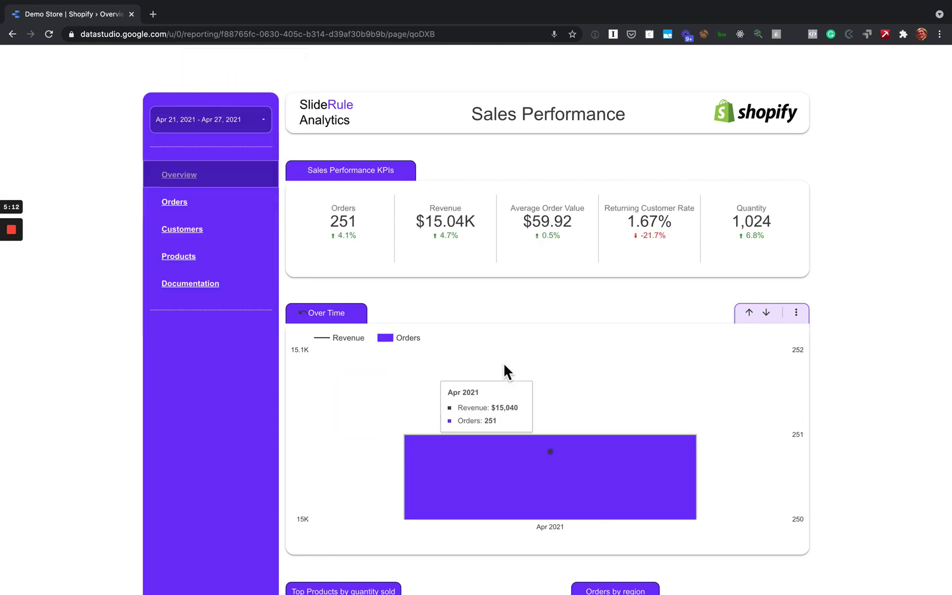
Drill the Over Time chart down from Year Month to Date and check the values for April 27, 2021
{"action": "left_click", "coordinate": [766, 312]}
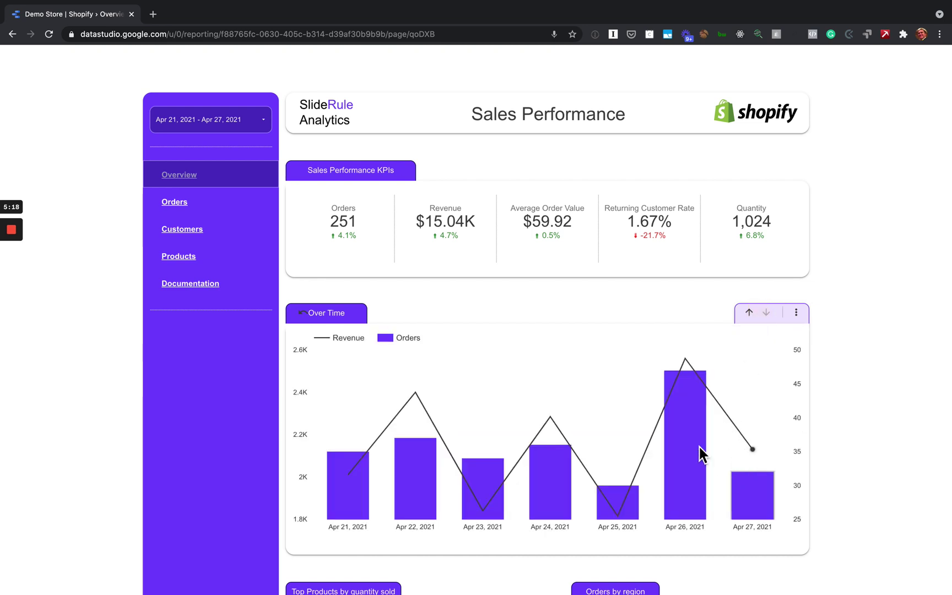
{"action": "mouse_move", "coordinate": [755, 479]}
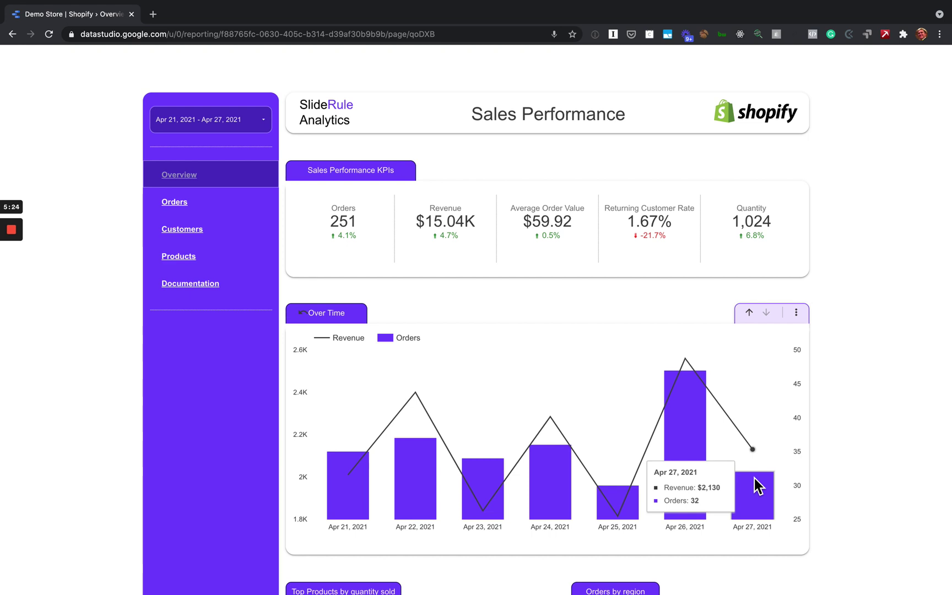
{"action": "scroll", "coordinate": [374, 331], "scroll_direction": "down", "scroll_amount": 2}
{"action": "scroll", "coordinate": [372, 322], "scroll_direction": "up", "scroll_amount": 2}
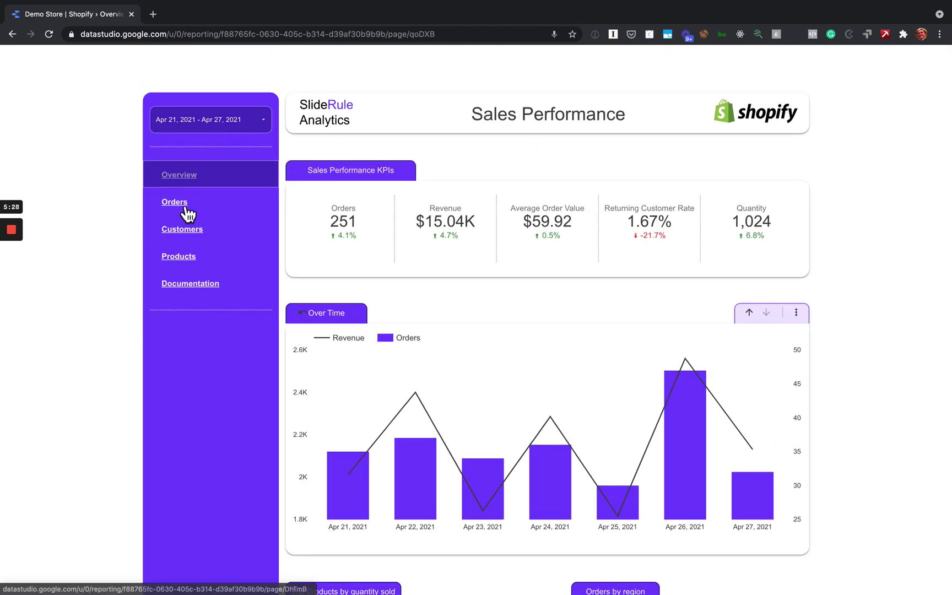
Open the report's Orders page
{"action": "left_click", "coordinate": [186, 208]}
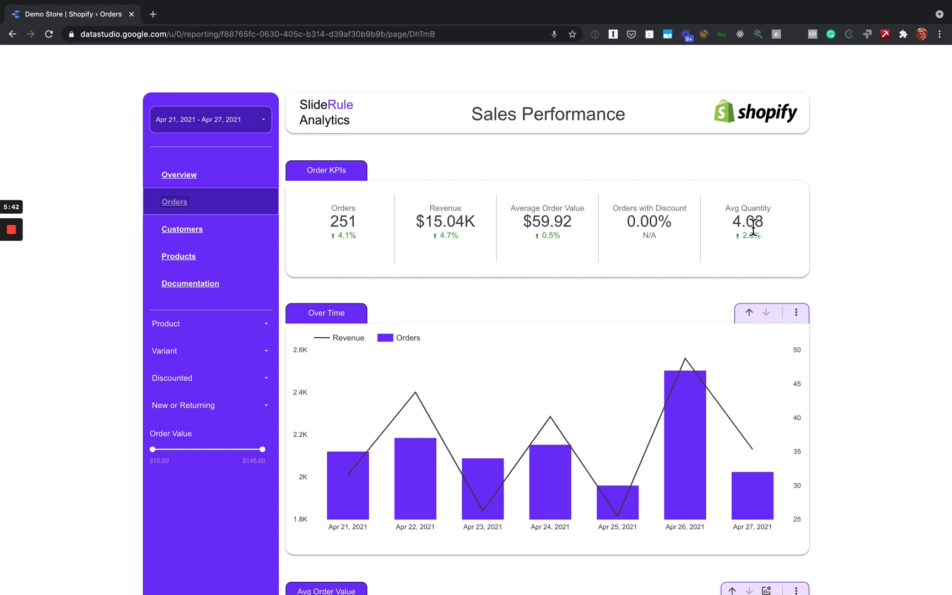
Examine the Orders page's Over Time chart and check the Avg Order Value chart's values for April 21, 2021
{"action": "scroll", "coordinate": [752, 227], "scroll_direction": "down", "scroll_amount": 3}
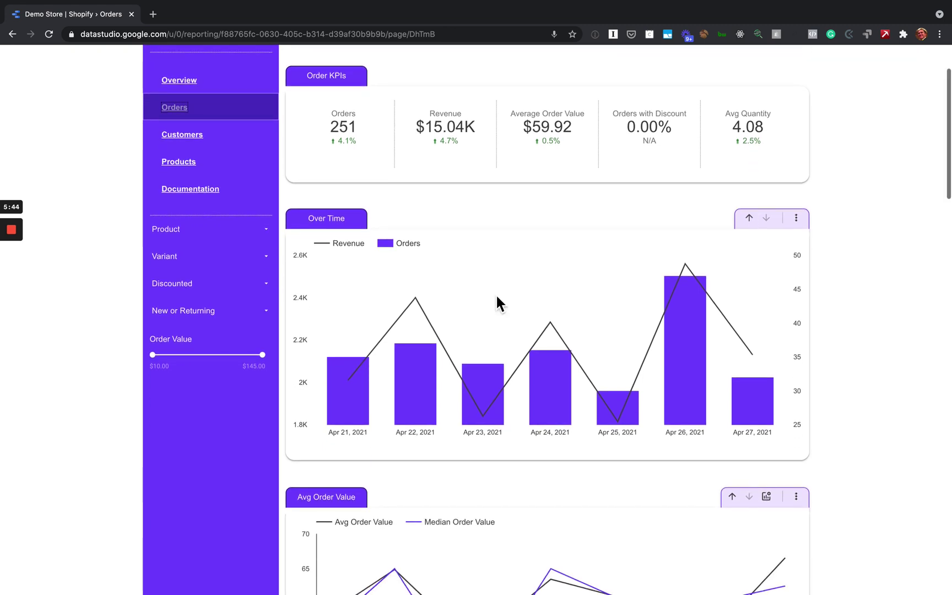
{"action": "mouse_move", "coordinate": [535, 352]}
{"action": "scroll", "coordinate": [545, 364], "scroll_direction": "down", "scroll_amount": 5}
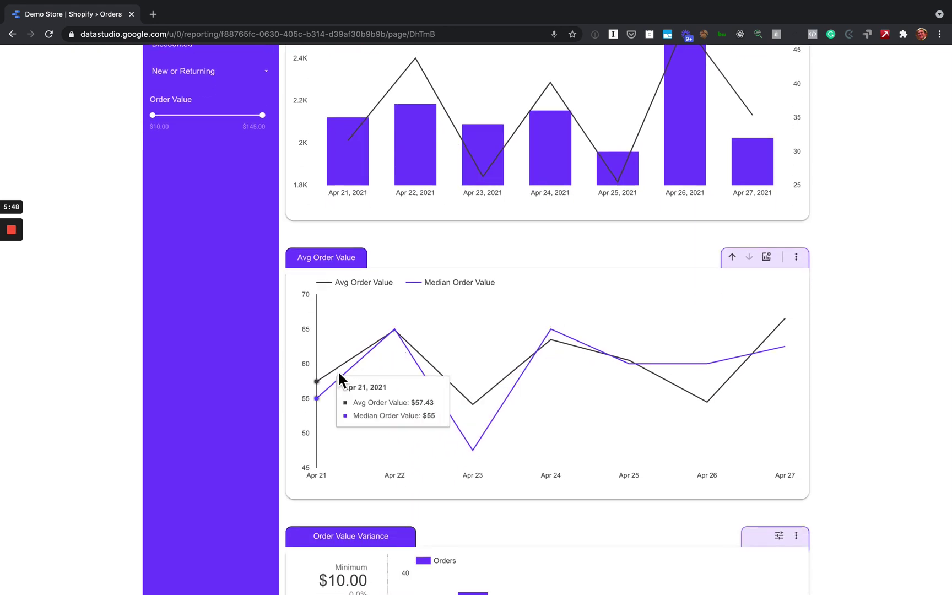
{"action": "mouse_move", "coordinate": [333, 372]}
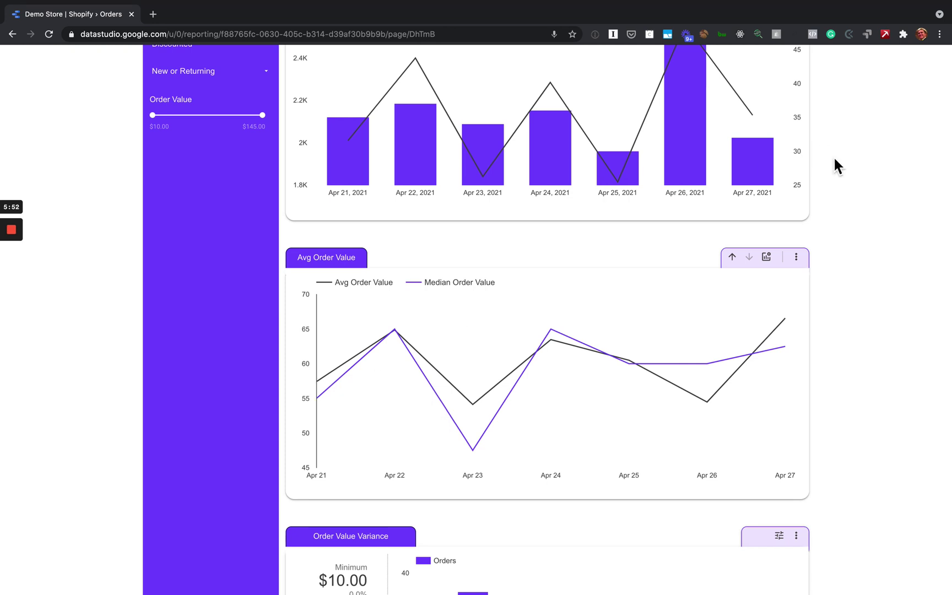
Add the optional Total Price metric to the Avg Order Value chart and remove it again
{"action": "left_click", "coordinate": [766, 257]}
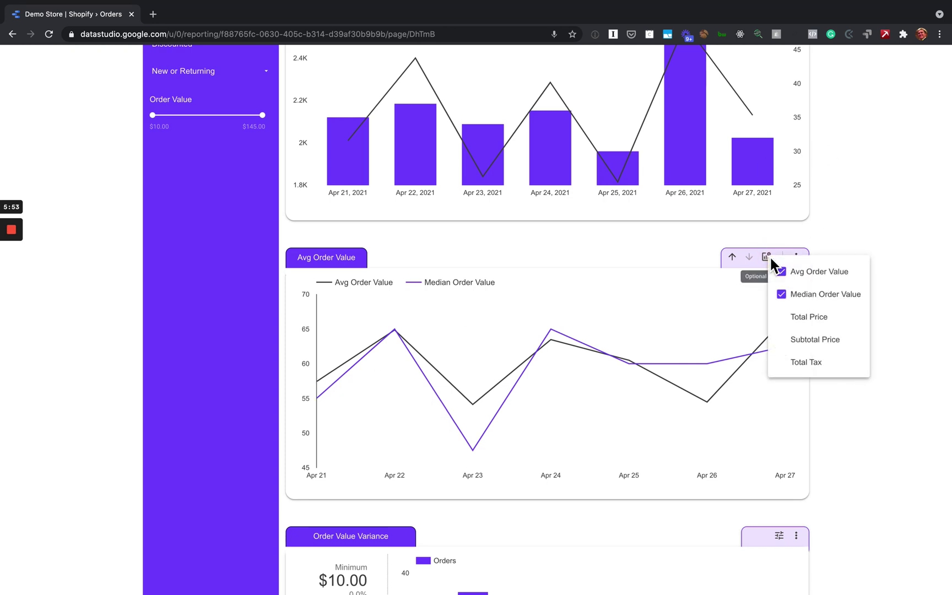
{"action": "left_click", "coordinate": [817, 329]}
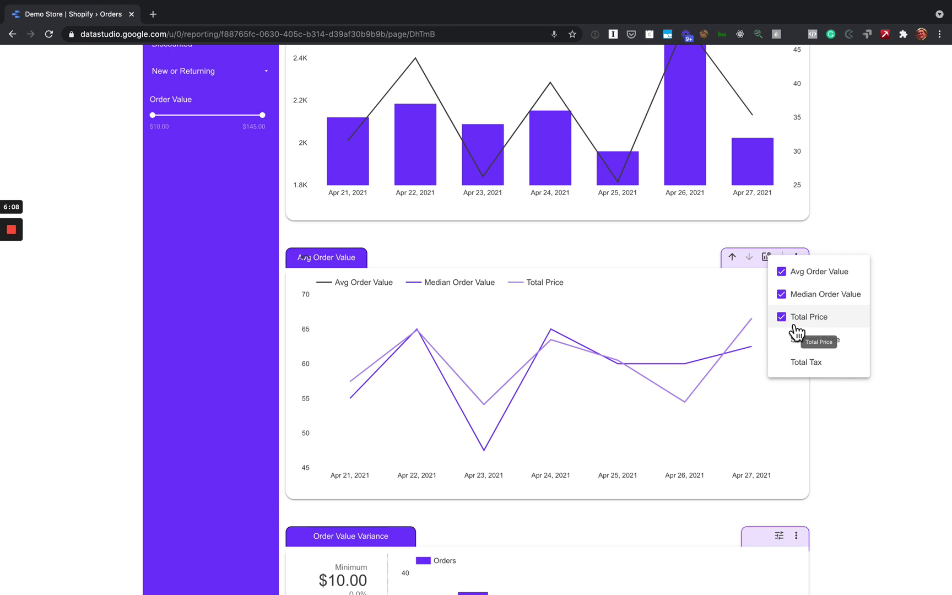
{"action": "left_click", "coordinate": [793, 324]}
{"action": "left_click", "coordinate": [919, 405]}
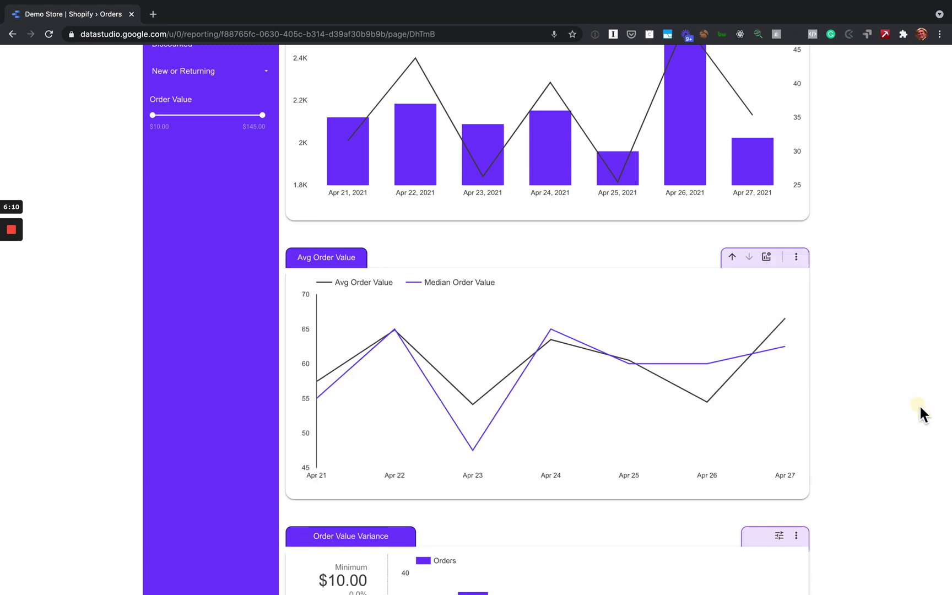
Compare the average and median order values for April 22, 2021, and review the Order KPIs
{"action": "mouse_move", "coordinate": [684, 307]}
{"action": "scroll", "coordinate": [379, 292], "scroll_direction": "up", "scroll_amount": 1}
{"action": "mouse_move", "coordinate": [381, 322]}
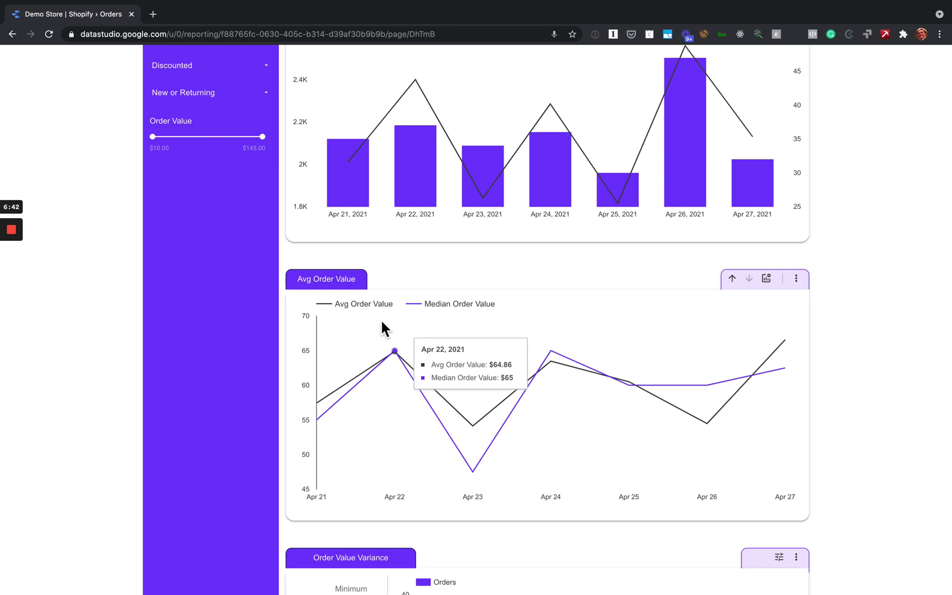
{"action": "scroll", "coordinate": [381, 325], "scroll_direction": "up", "scroll_amount": 5}
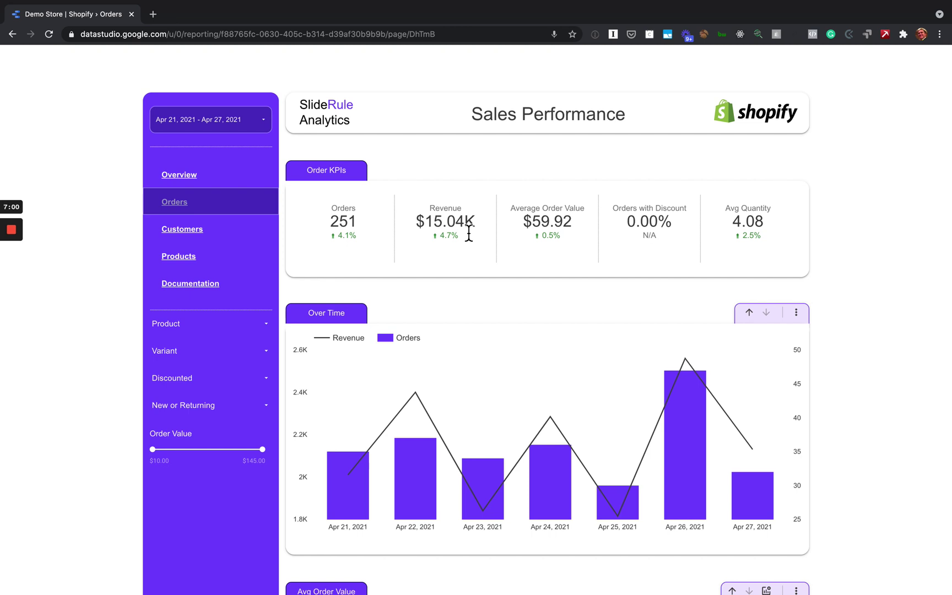
{"action": "scroll", "coordinate": [468, 233], "scroll_direction": "down", "scroll_amount": 7}
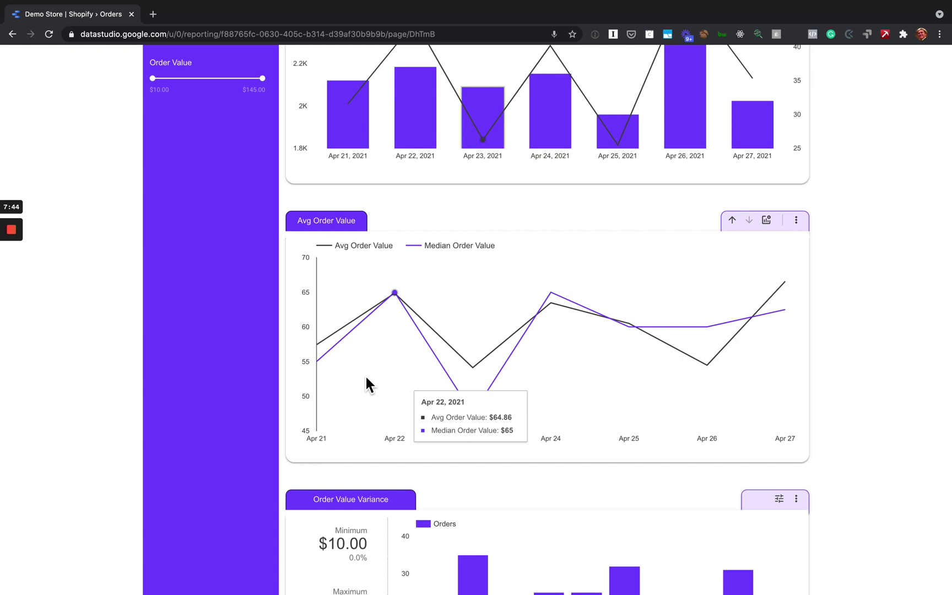
Filter the Orders page by product to show only Men's Tee Shirt
{"action": "scroll", "coordinate": [368, 384], "scroll_direction": "up", "scroll_amount": 5}
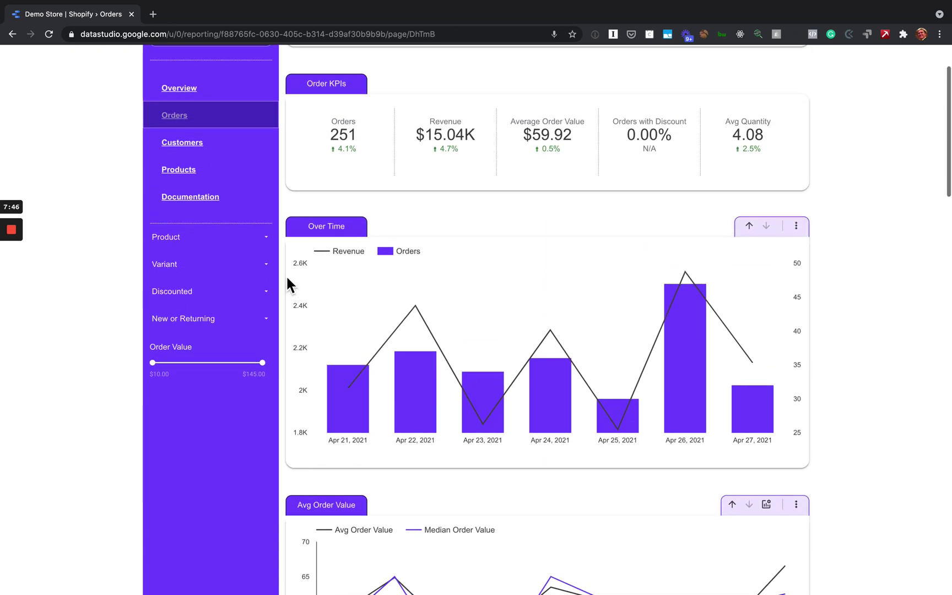
{"action": "left_click", "coordinate": [267, 241]}
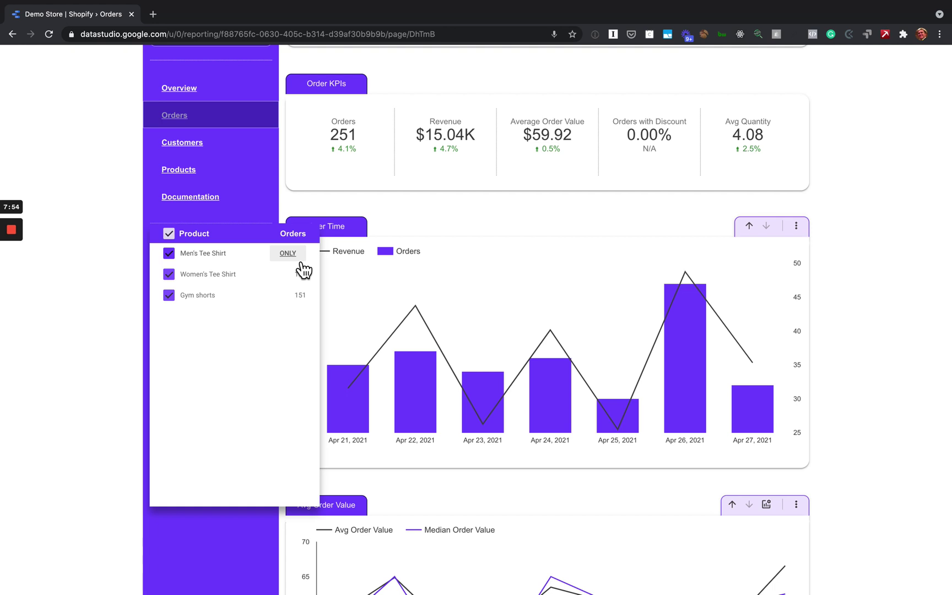
{"action": "left_click", "coordinate": [289, 253]}
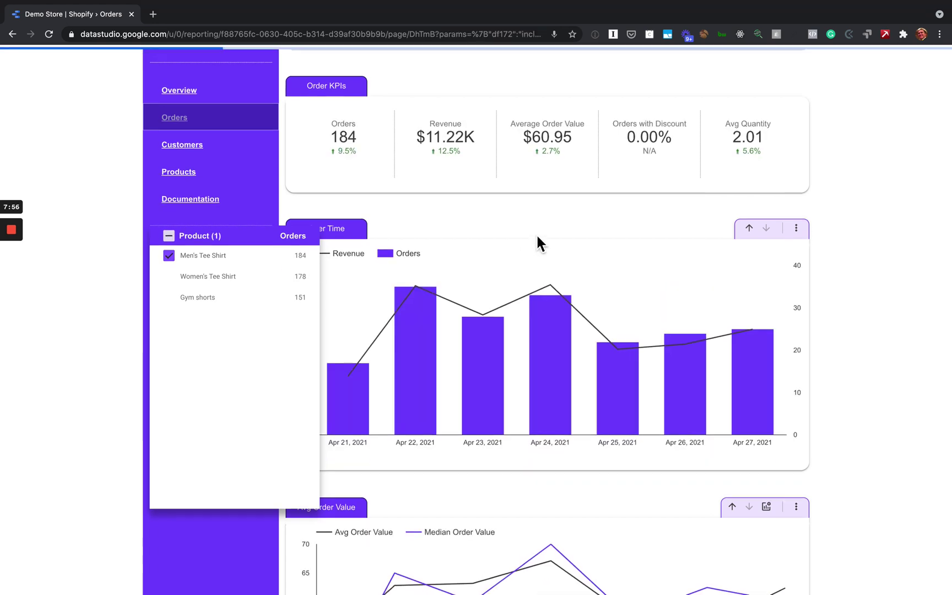
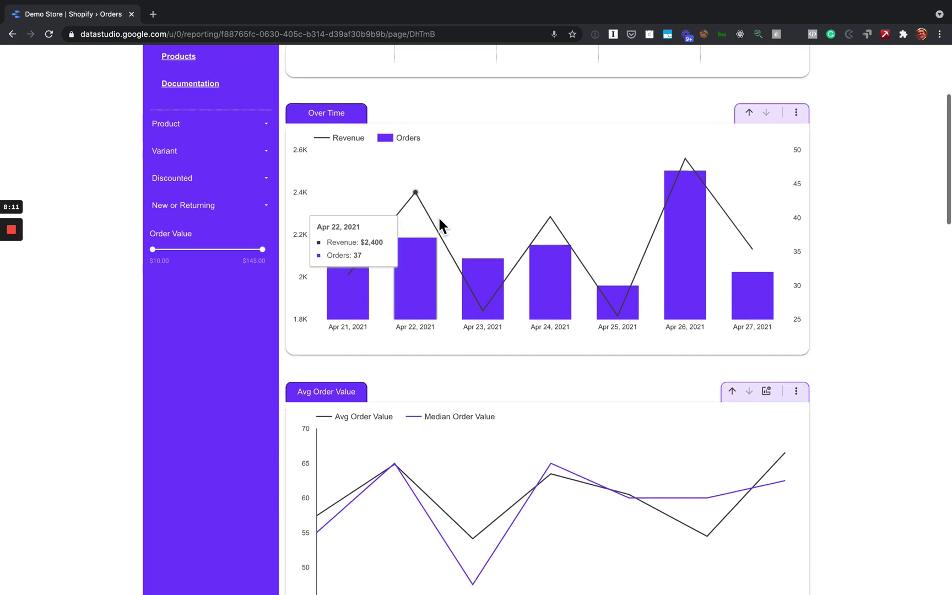
Check the order counts of the $20 and $90 bars in Order Value Variance and the Order Value filter's minimum handle
{"action": "mouse_move", "coordinate": [483, 357]}
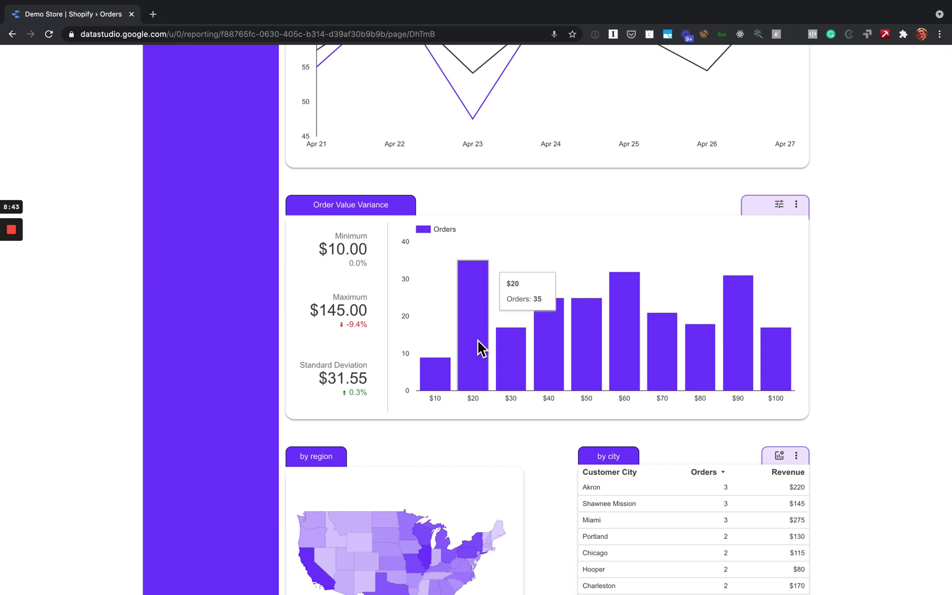
{"action": "mouse_move", "coordinate": [740, 354]}
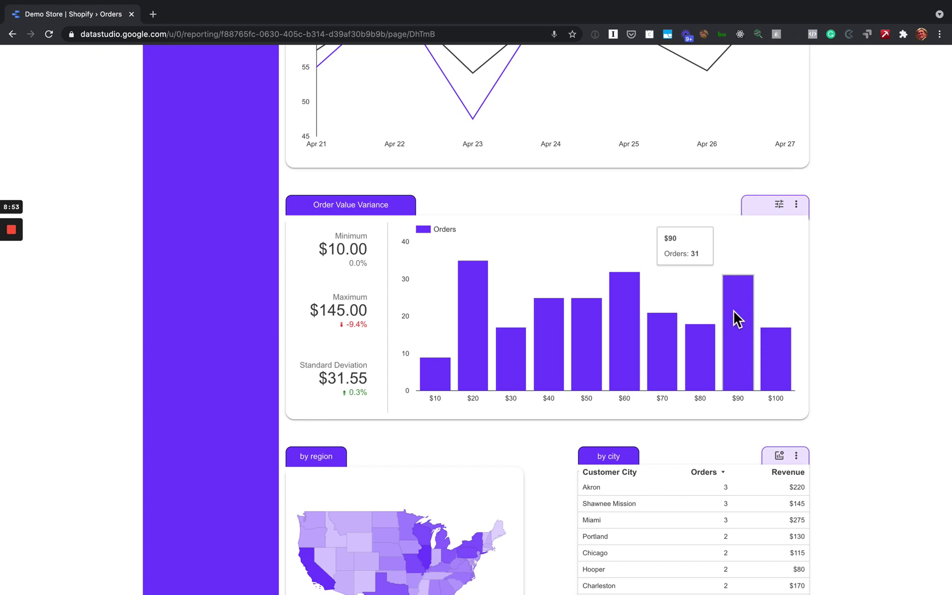
{"action": "scroll", "coordinate": [737, 319], "scroll_direction": "up", "scroll_amount": 8}
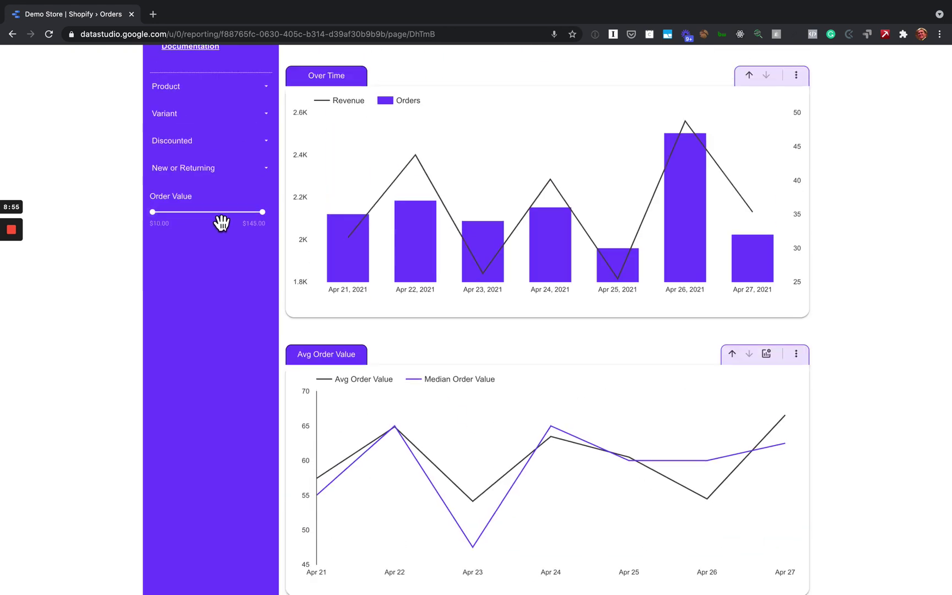
{"action": "left_click", "coordinate": [152, 212]}
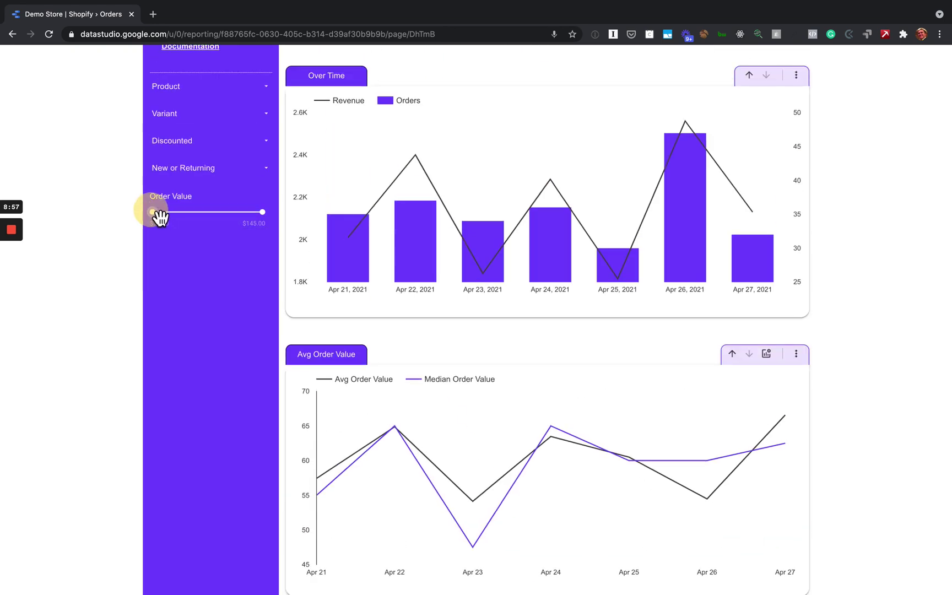
{"action": "mouse_move", "coordinate": [151, 211]}
{"action": "left_mouse_down"}
{"action": "mouse_move", "coordinate": [208, 213]}
{"action": "mouse_move", "coordinate": [152, 212]}
{"action": "left_mouse_up"}
{"action": "scroll", "coordinate": [426, 342], "scroll_direction": "down", "scroll_amount": 4}
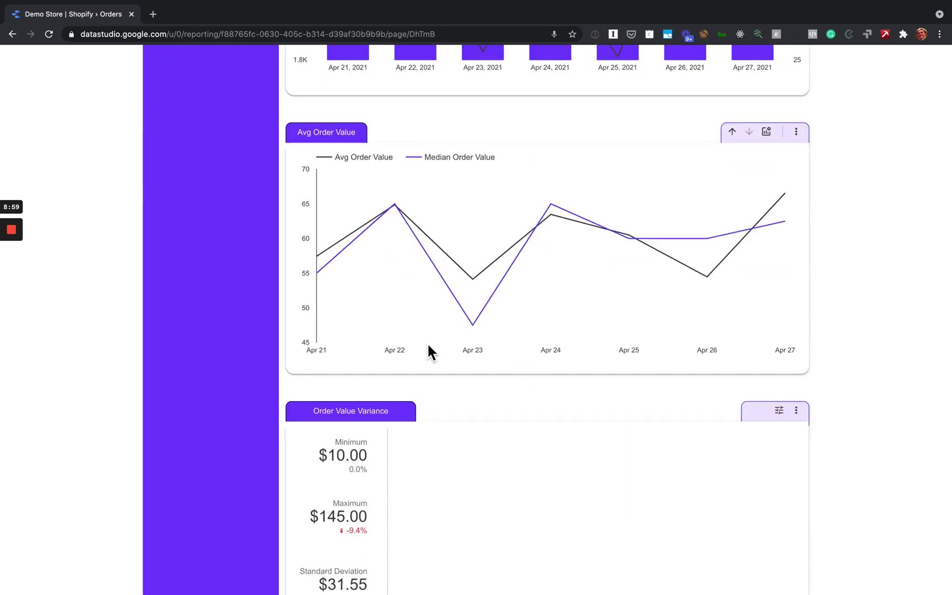
{"action": "scroll", "coordinate": [428, 351], "scroll_direction": "down", "scroll_amount": 2}
{"action": "mouse_move", "coordinate": [749, 468]}
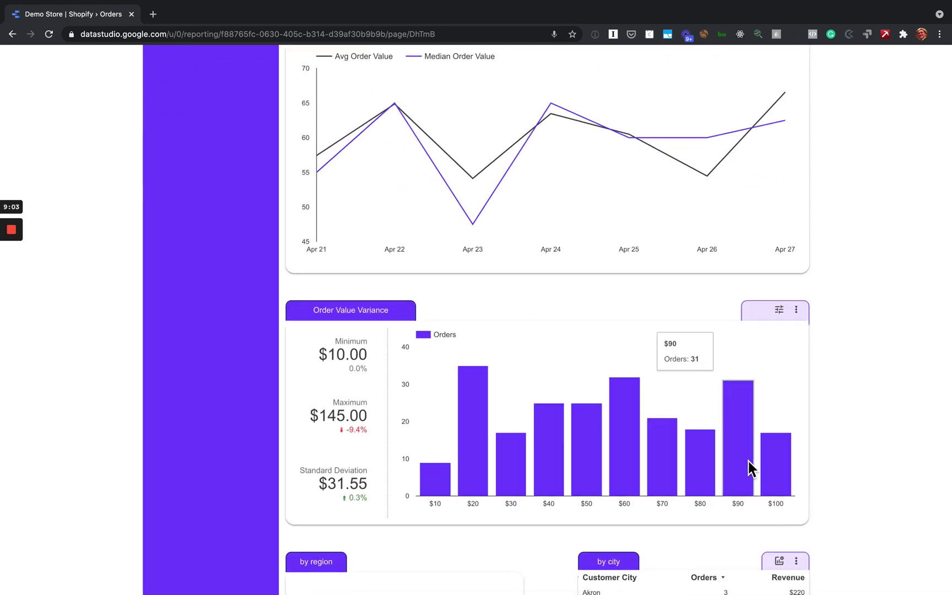
Examine the Order Value Variance scorecards, the orders by region map including Utah, and the orders by city table
{"action": "scroll", "coordinate": [748, 461], "scroll_direction": "down", "scroll_amount": 4}
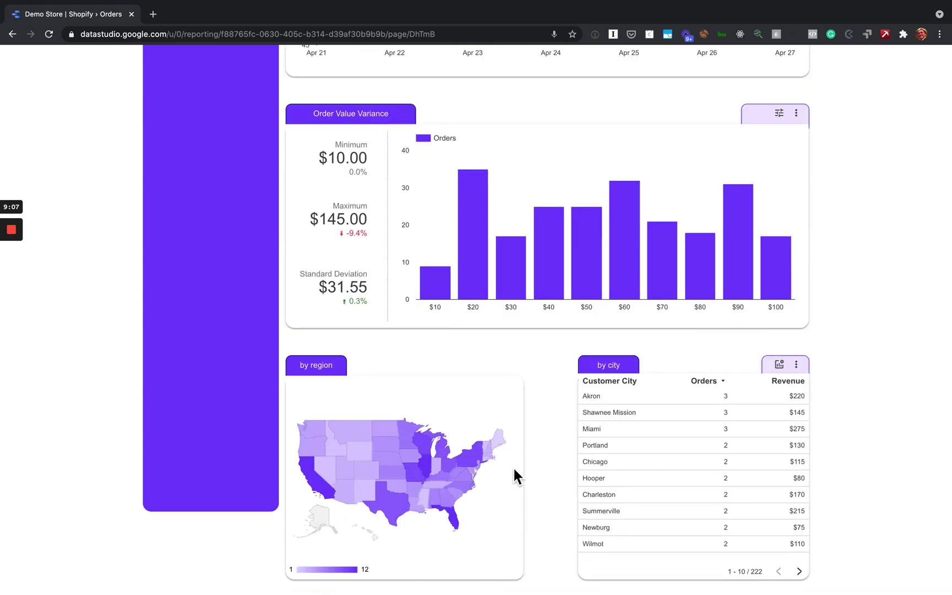
{"action": "scroll", "coordinate": [513, 468], "scroll_direction": "down", "scroll_amount": 4}
{"action": "scroll", "coordinate": [513, 468], "scroll_direction": "up", "scroll_amount": 6}
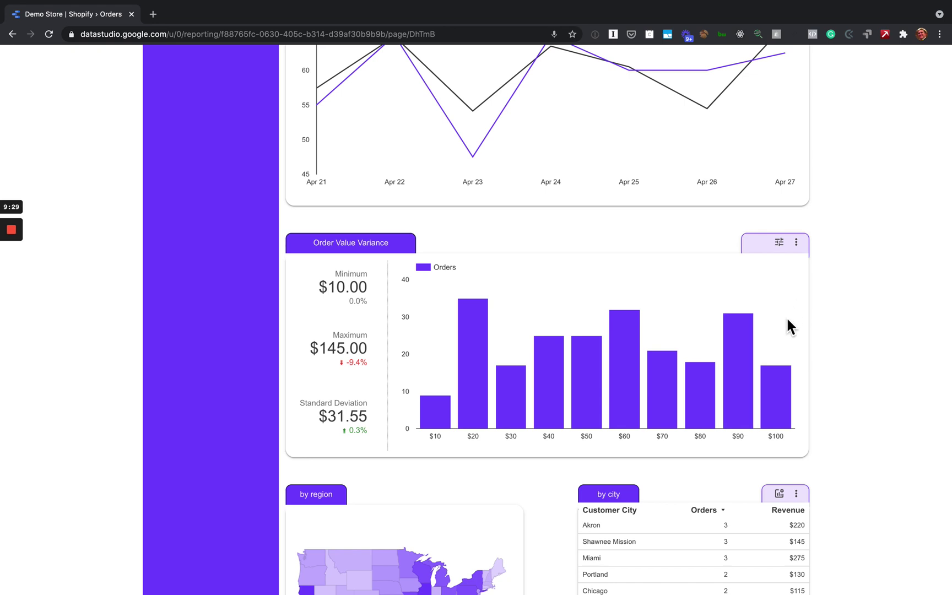
{"action": "scroll", "coordinate": [698, 440], "scroll_direction": "down", "scroll_amount": 3}
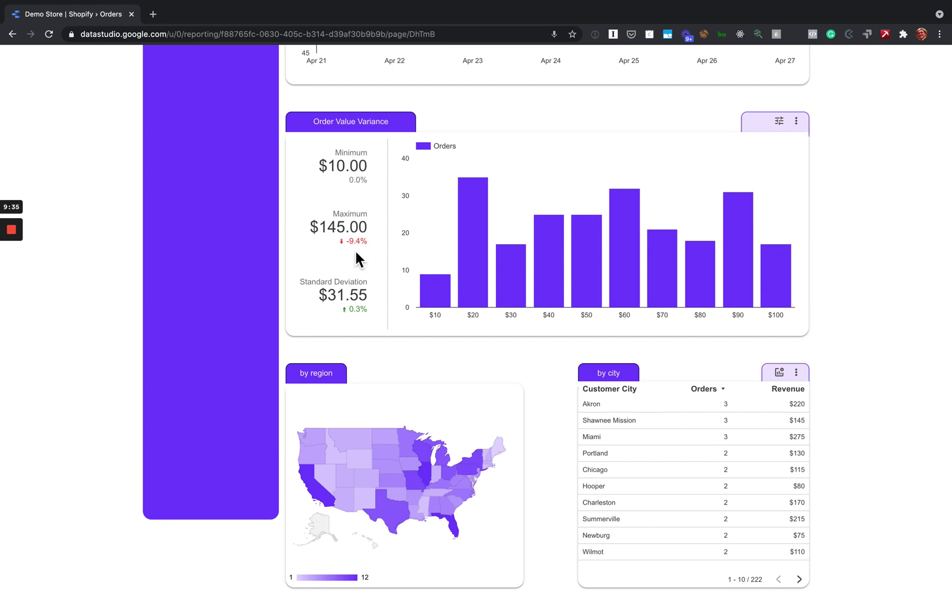
{"action": "scroll", "coordinate": [355, 249], "scroll_direction": "down", "scroll_amount": 3}
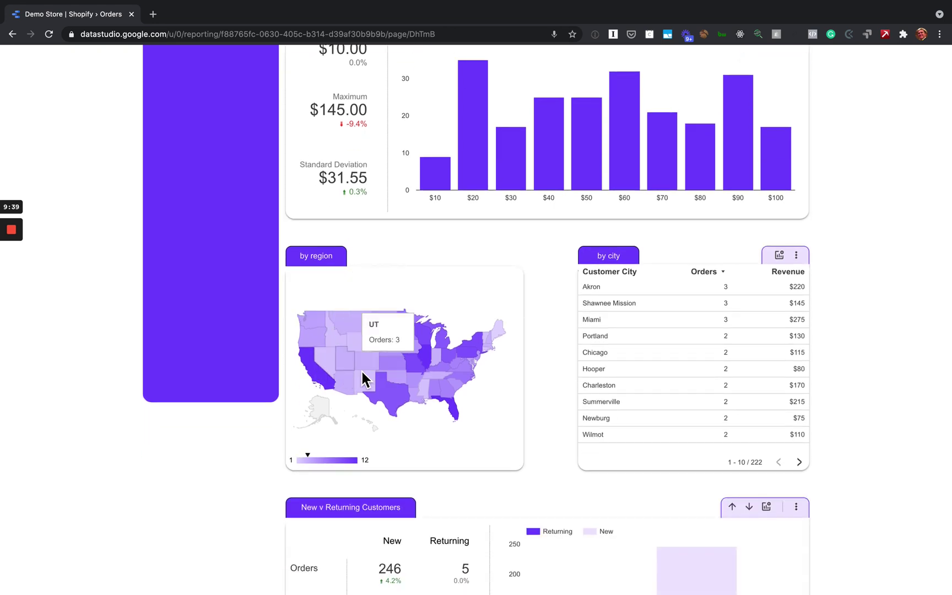
Compare the average order value of new and returning customers in the New v Returning Customers section
{"action": "scroll", "coordinate": [615, 326], "scroll_direction": "down", "scroll_amount": 7}
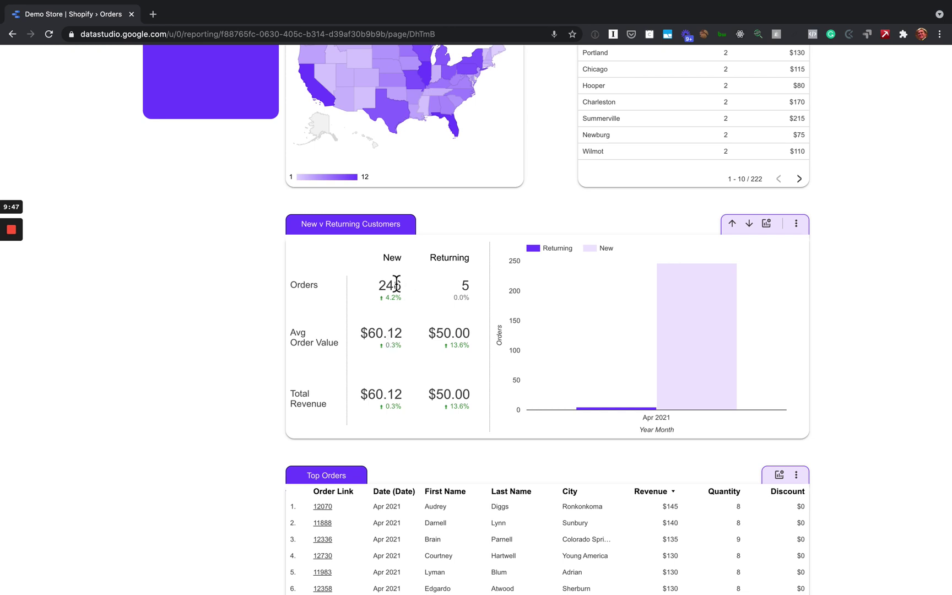
{"action": "double_click", "coordinate": [370, 333]}
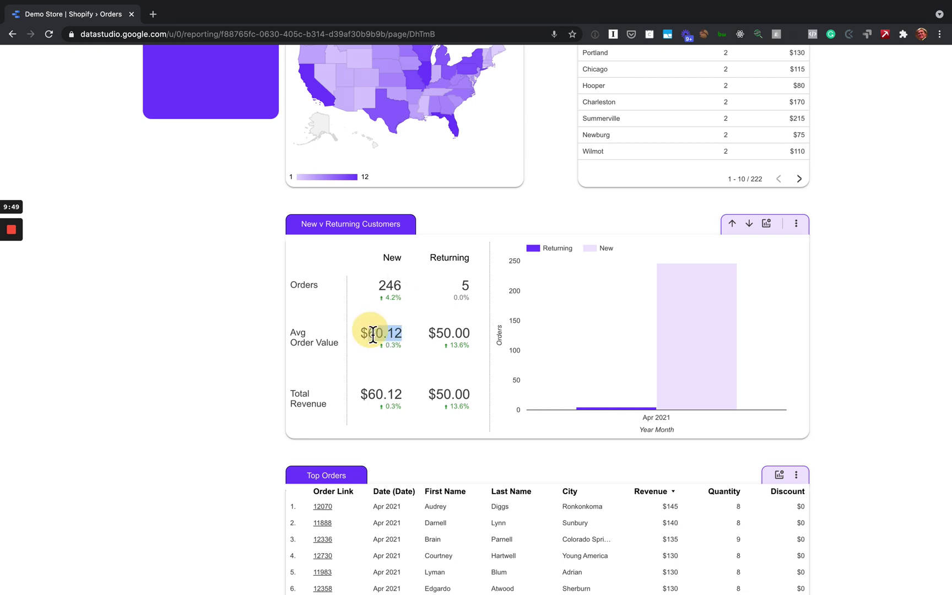
{"action": "double_click", "coordinate": [449, 335]}
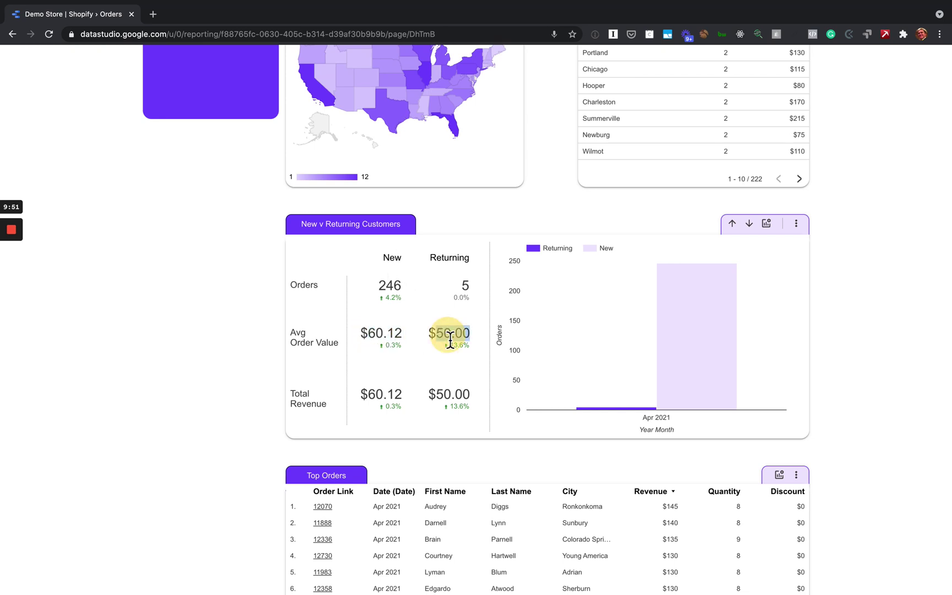
Open the first order in the Top Orders table in the Shopify admin, review its details and return to the report
{"action": "scroll", "coordinate": [456, 297], "scroll_direction": "down", "scroll_amount": 5}
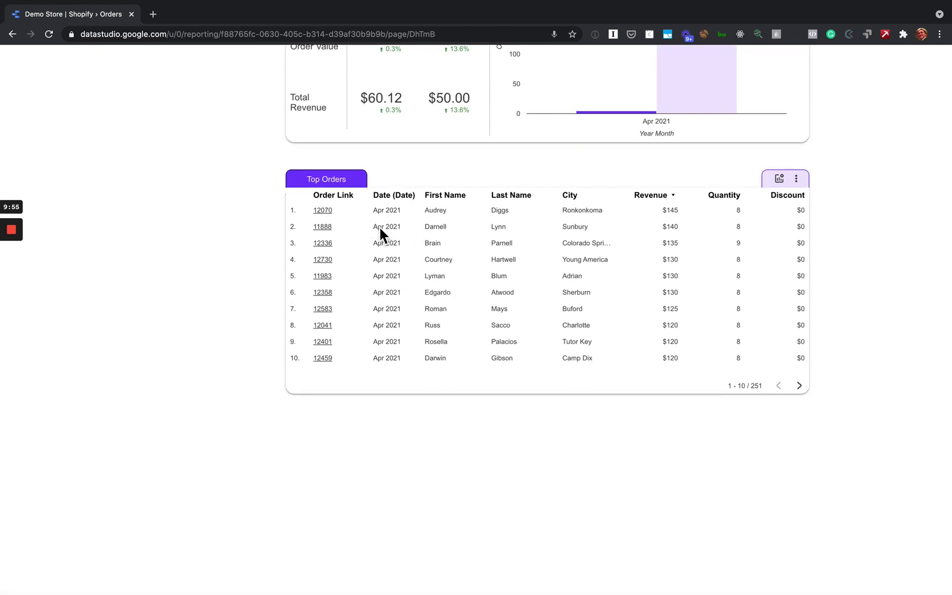
{"action": "scroll", "coordinate": [533, 287], "scroll_direction": "down", "scroll_amount": 1}
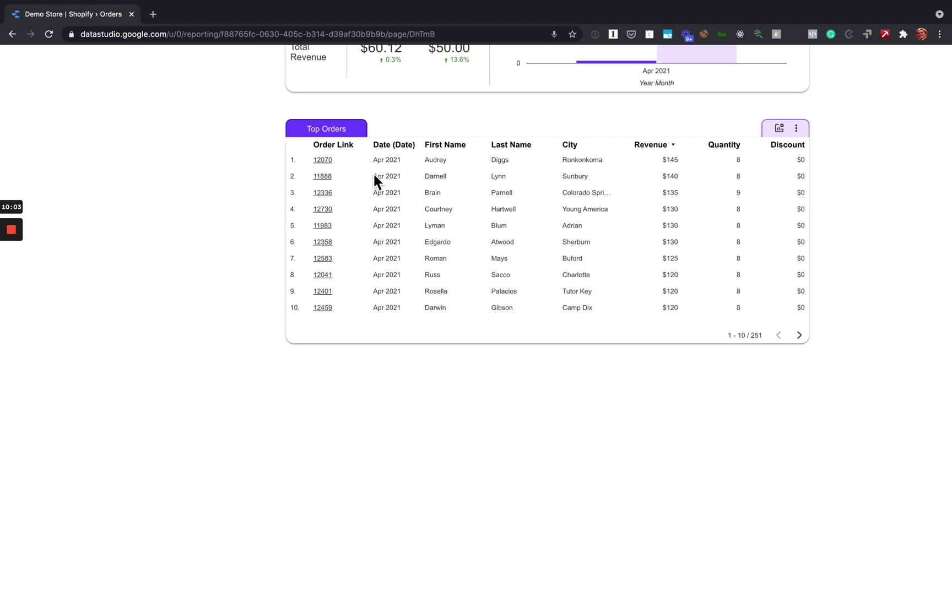
{"action": "left_click", "coordinate": [333, 165]}
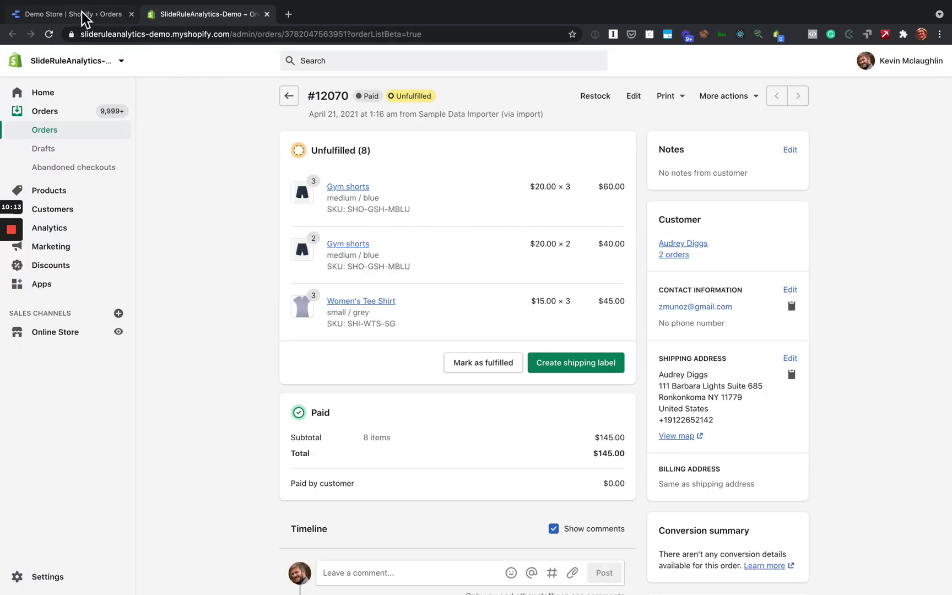
{"action": "left_click", "coordinate": [80, 13]}
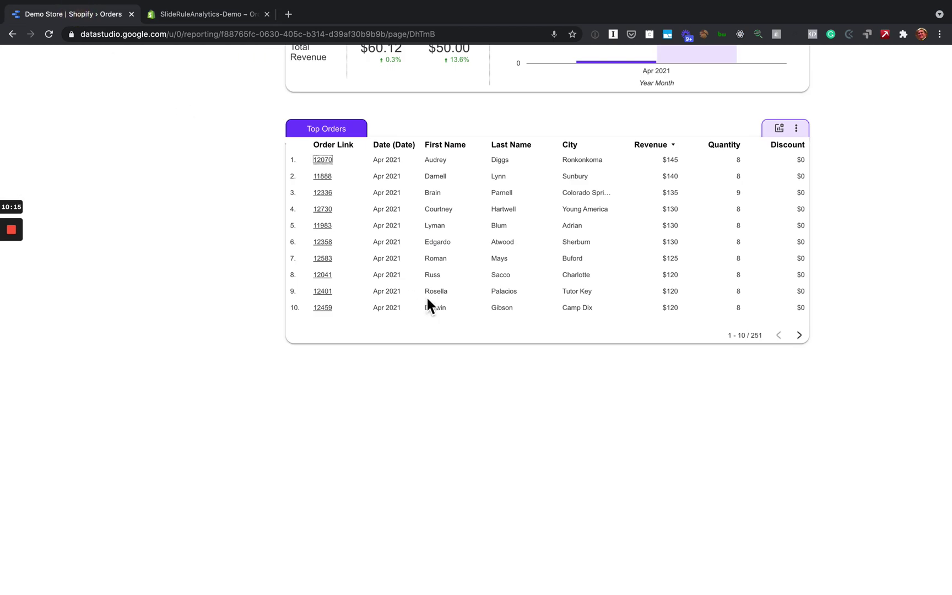
Open the report's Customers page
{"action": "scroll", "coordinate": [427, 297], "scroll_direction": "up", "scroll_amount": 15}
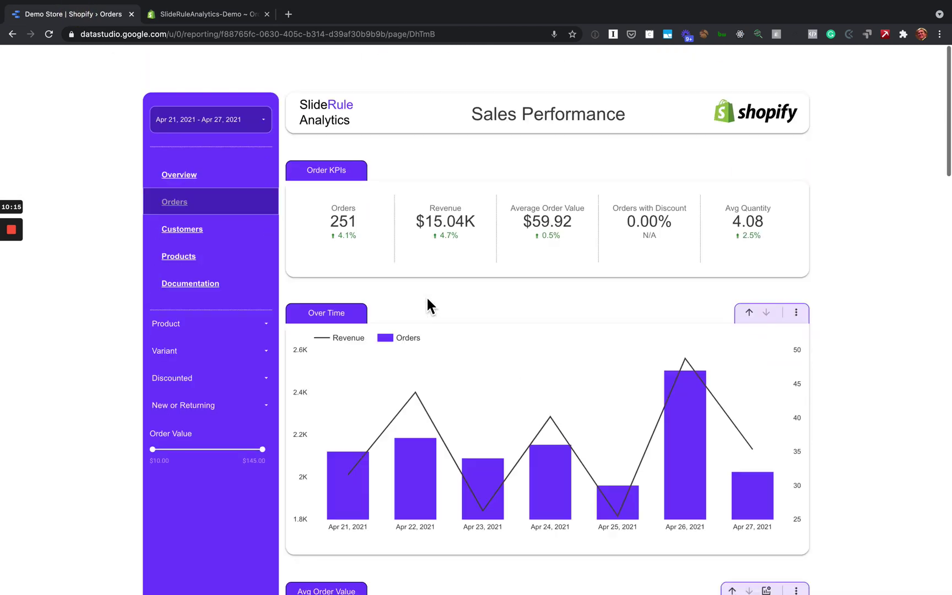
{"action": "left_click", "coordinate": [196, 236]}
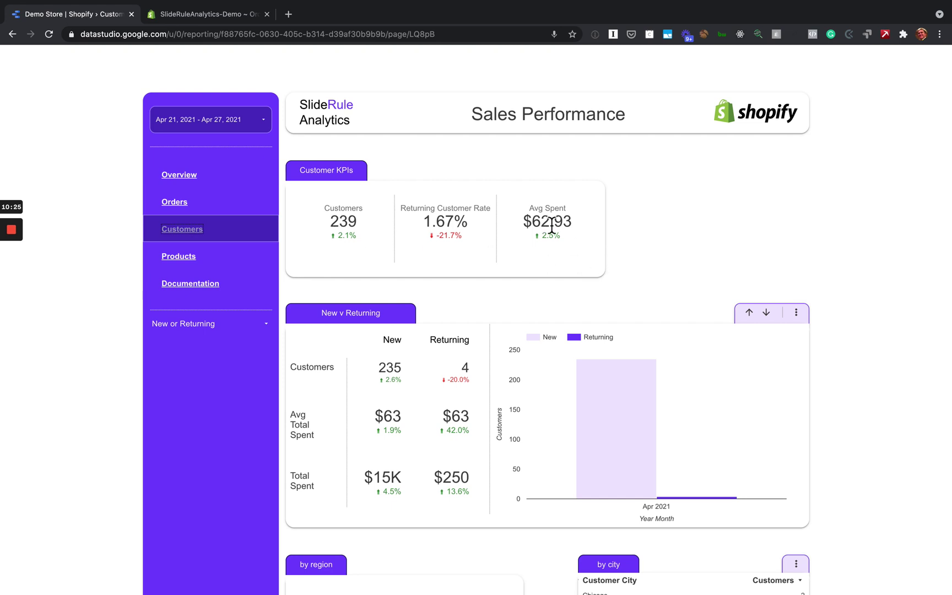
Examine the Customers page's New v Returning scorecards and check the chart's April 2021 customer counts
{"action": "scroll", "coordinate": [609, 245], "scroll_direction": "down", "scroll_amount": 3}
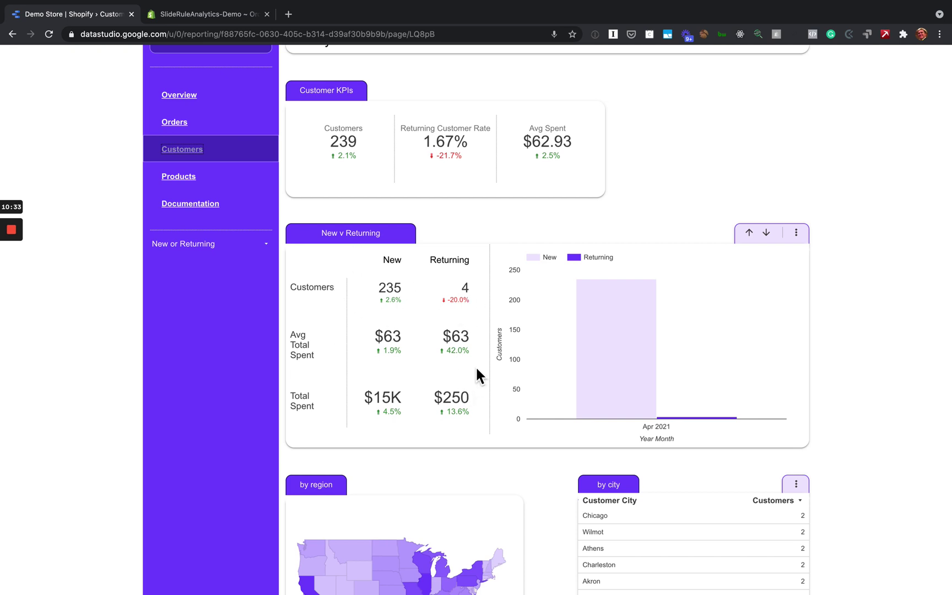
{"action": "scroll", "coordinate": [476, 366], "scroll_direction": "up", "scroll_amount": 1}
{"action": "mouse_move", "coordinate": [609, 353]}
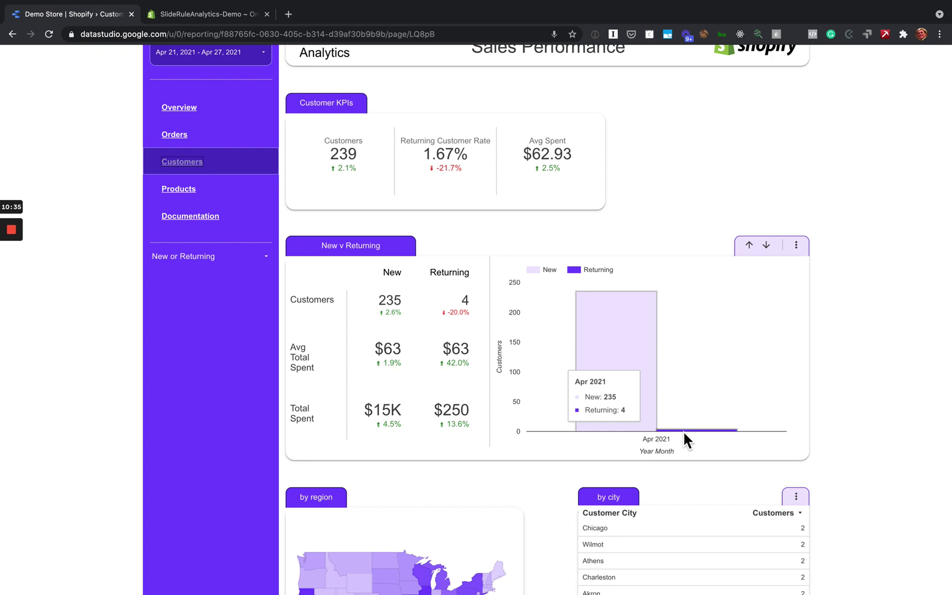
{"action": "scroll", "coordinate": [476, 379], "scroll_direction": "down", "scroll_amount": 1}
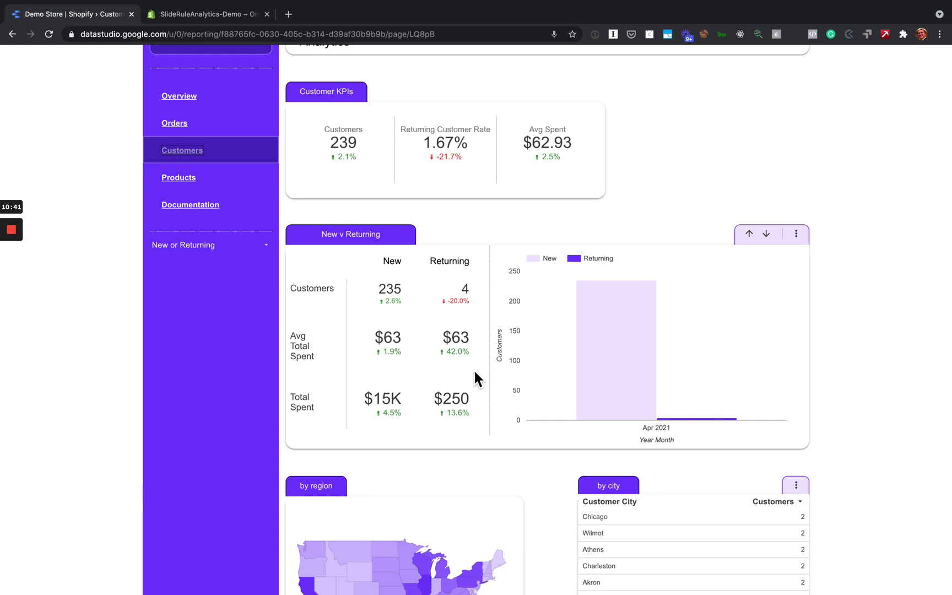
Review the Customers page's breakdowns by region and by city, down to the Top Customers table
{"action": "scroll", "coordinate": [475, 379], "scroll_direction": "down", "scroll_amount": 5}
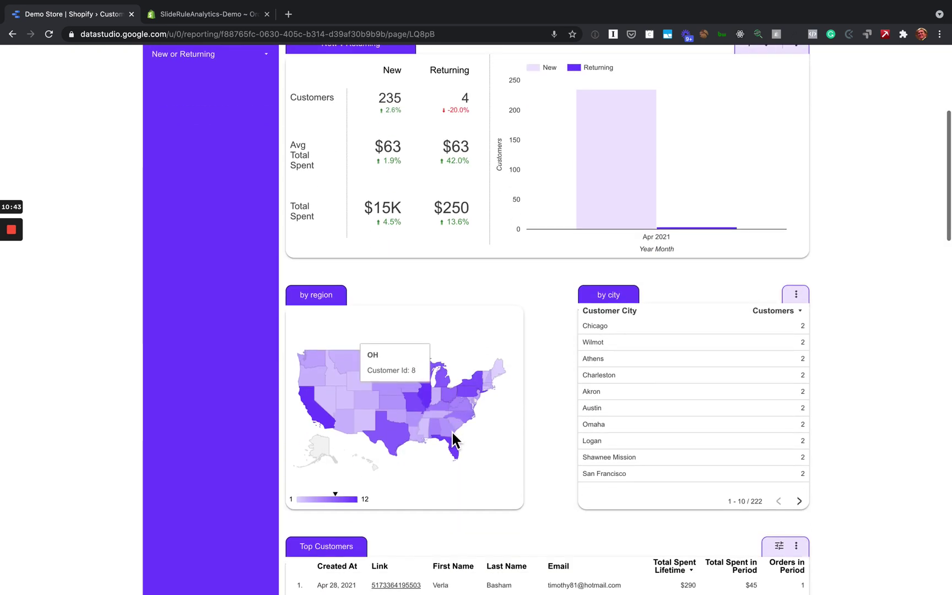
{"action": "scroll", "coordinate": [409, 417], "scroll_direction": "down", "scroll_amount": 3}
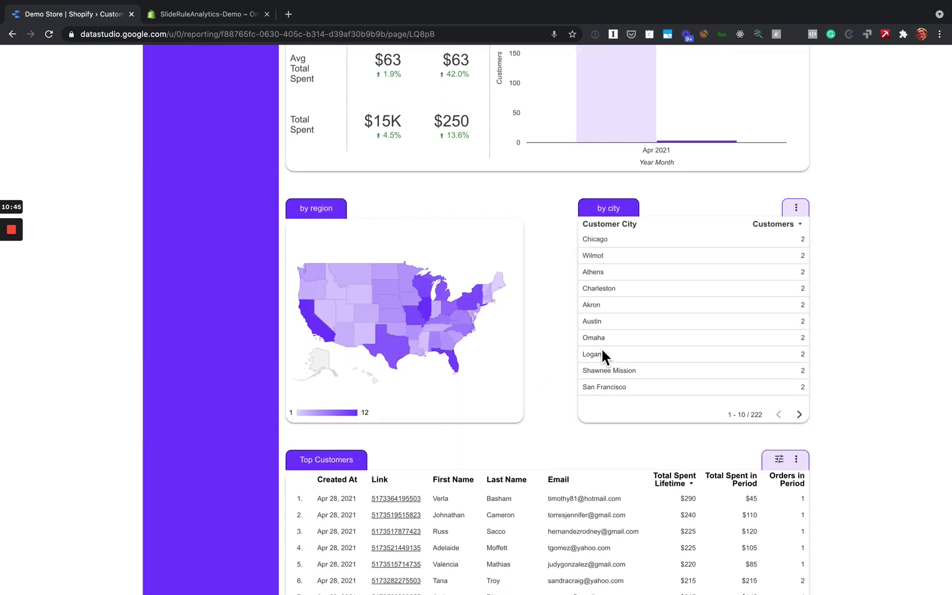
{"action": "scroll", "coordinate": [602, 355], "scroll_direction": "down", "scroll_amount": 5}
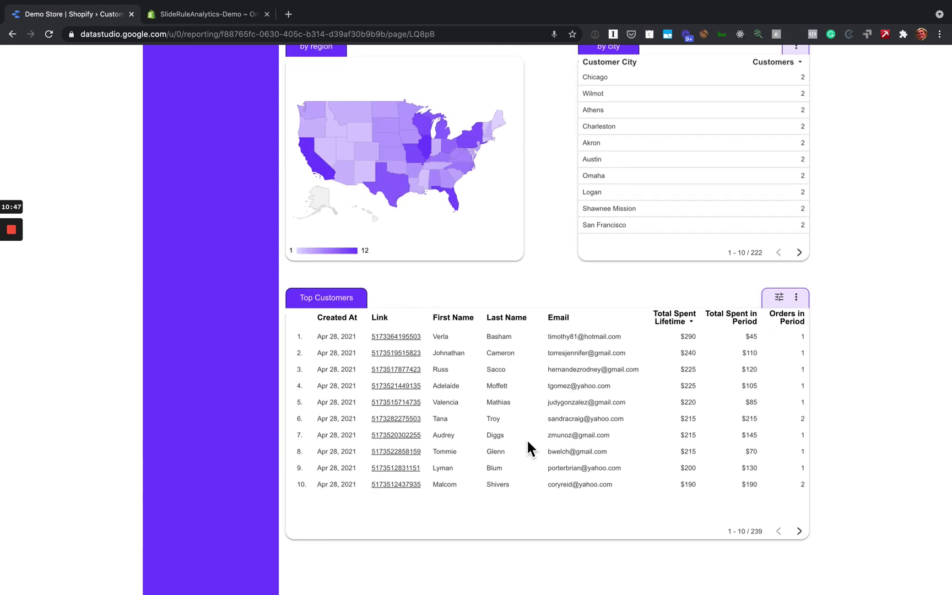
Open the first customer in the Top Customers table in the Shopify admin, then return to the report's Customers page
{"action": "left_click", "coordinate": [404, 342]}
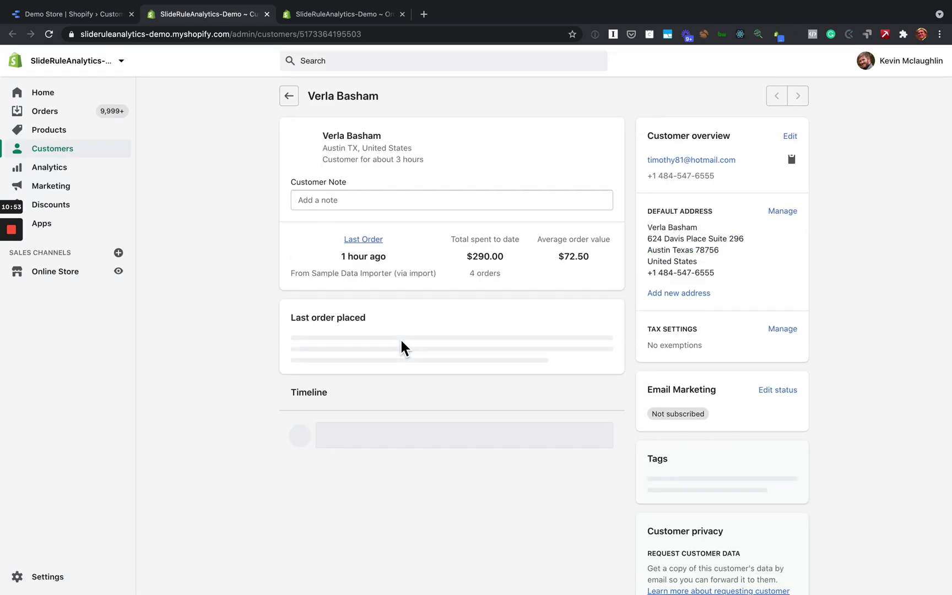
{"action": "left_click", "coordinate": [58, 15]}
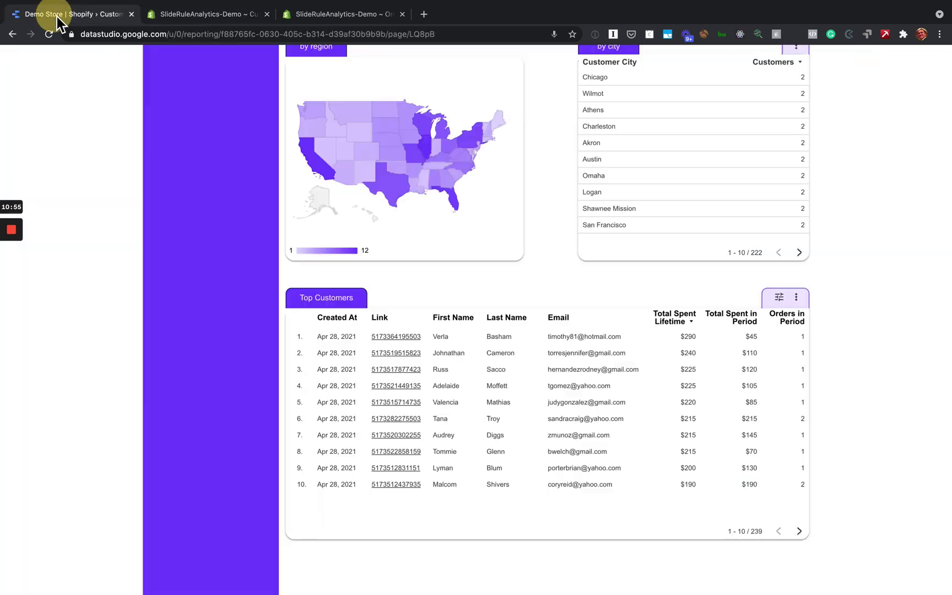
{"action": "scroll", "coordinate": [416, 444], "scroll_direction": "up", "scroll_amount": 10}
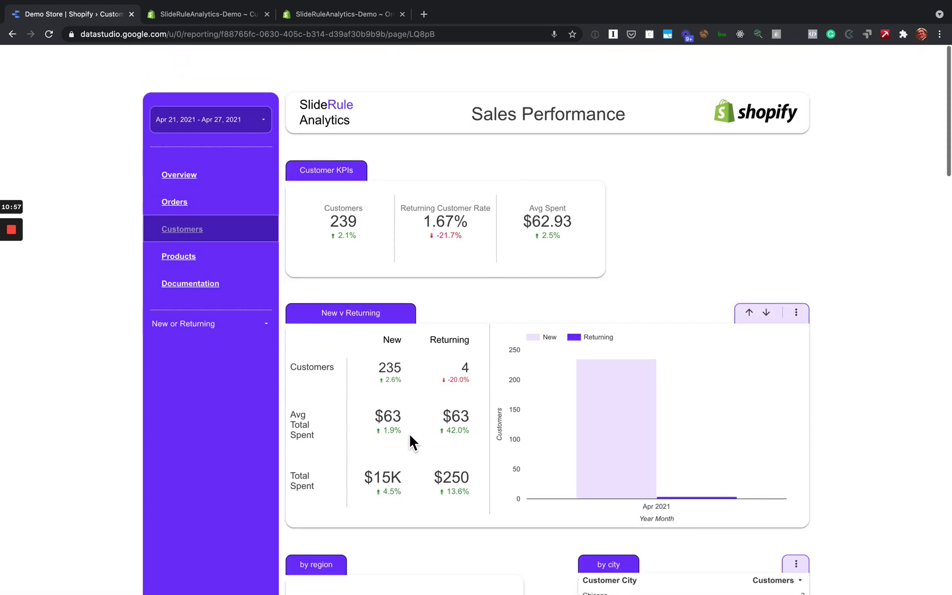
Open the report's Products page and look through its Products, Variants, and Products & Variants tables
{"action": "left_click", "coordinate": [180, 256]}
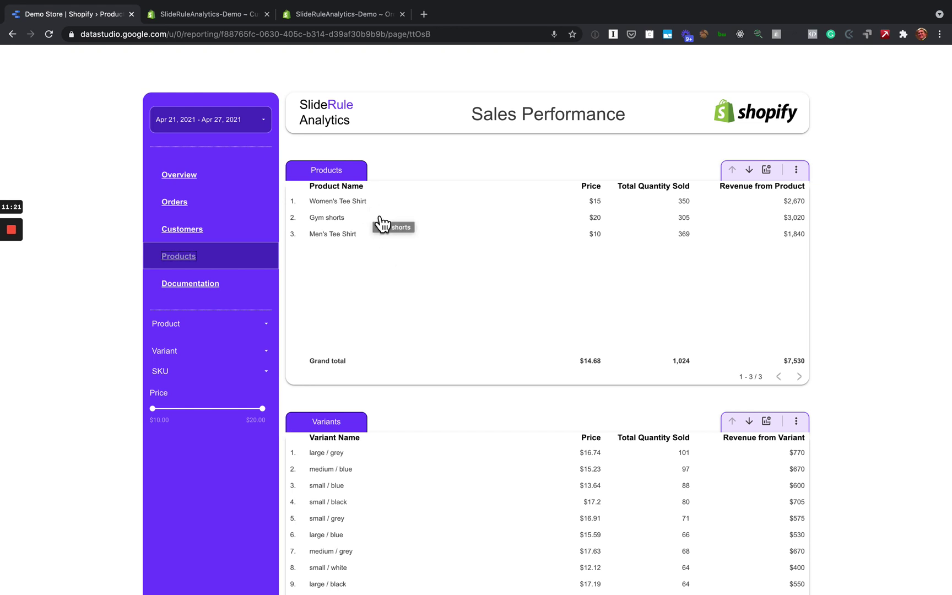
{"action": "scroll", "coordinate": [379, 225], "scroll_direction": "down", "scroll_amount": 8}
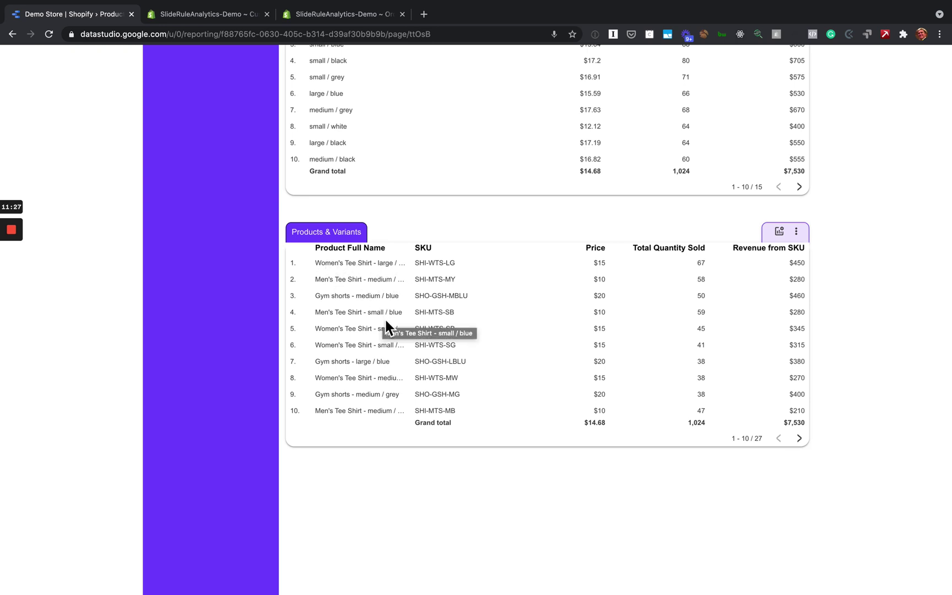
{"action": "scroll", "coordinate": [385, 318], "scroll_direction": "up", "scroll_amount": 8}
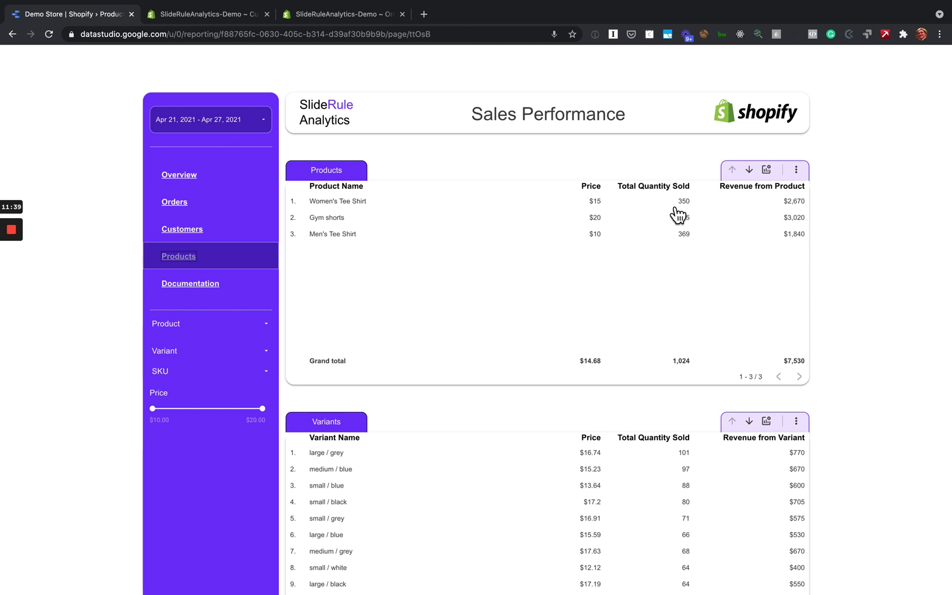
View the Products table's optional metrics and examine the Variants and Products & Variants tables
{"action": "left_click", "coordinate": [768, 175]}
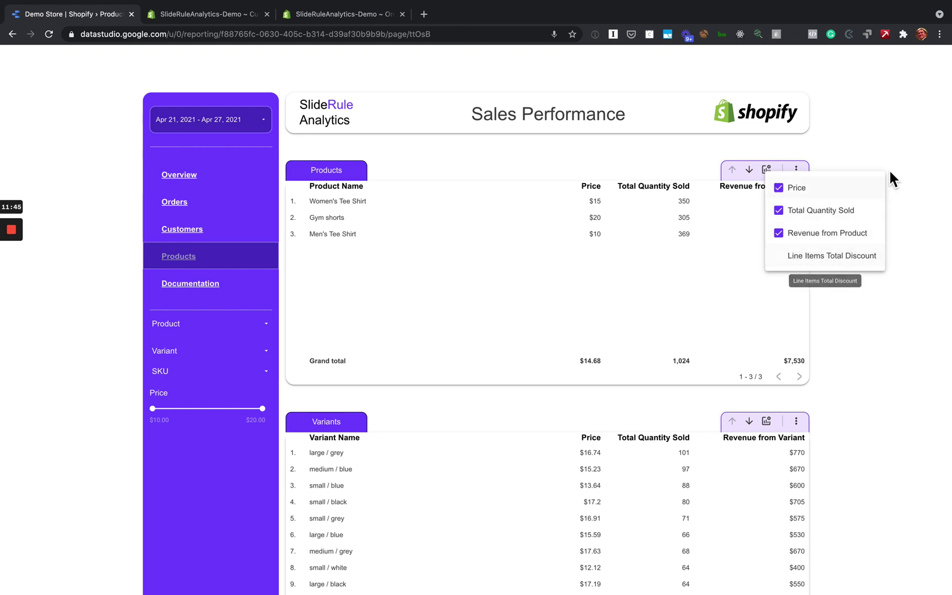
{"action": "left_click", "coordinate": [874, 164]}
{"action": "scroll", "coordinate": [394, 196], "scroll_direction": "down", "scroll_amount": 3}
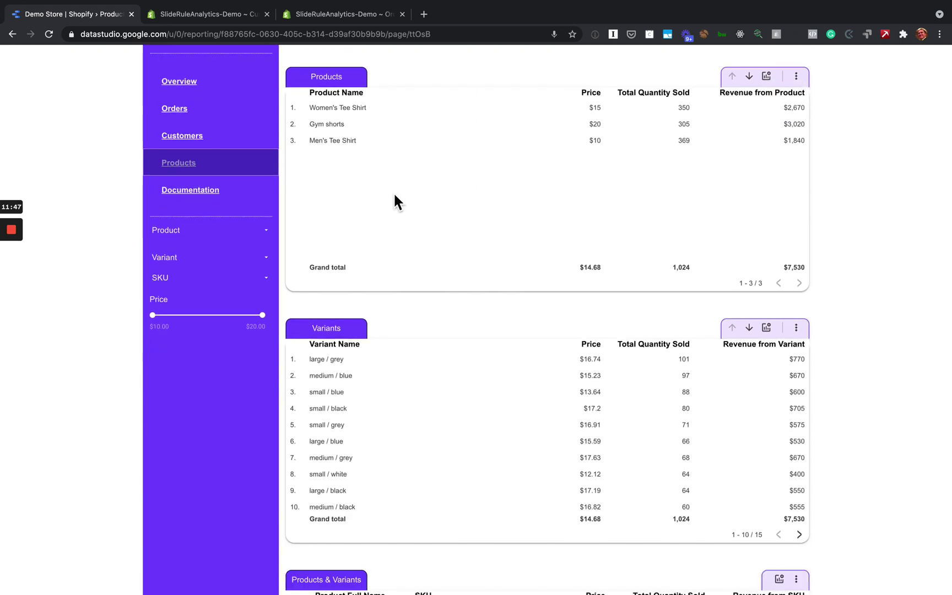
{"action": "scroll", "coordinate": [405, 301], "scroll_direction": "down", "scroll_amount": 1}
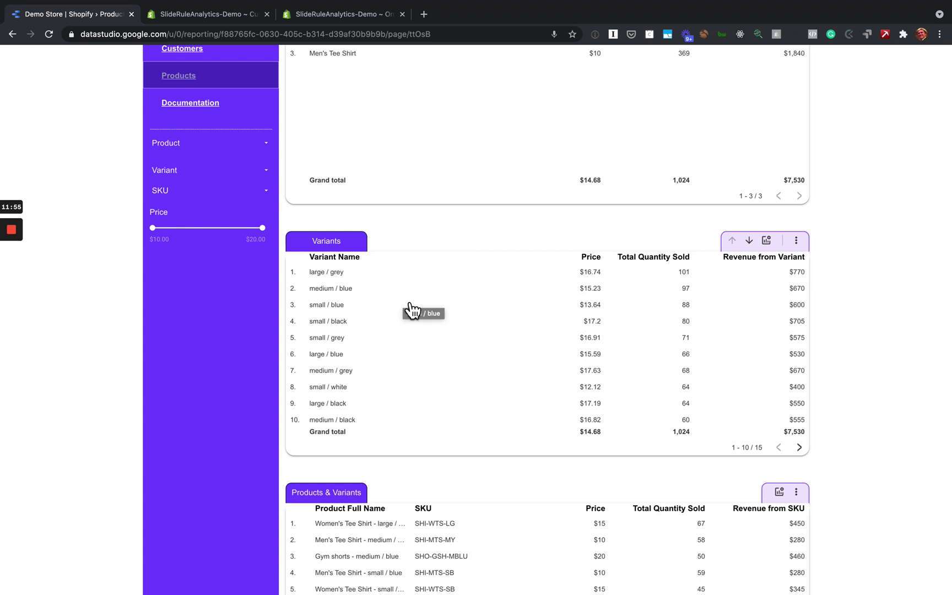
{"action": "scroll", "coordinate": [409, 382], "scroll_direction": "down", "scroll_amount": 3}
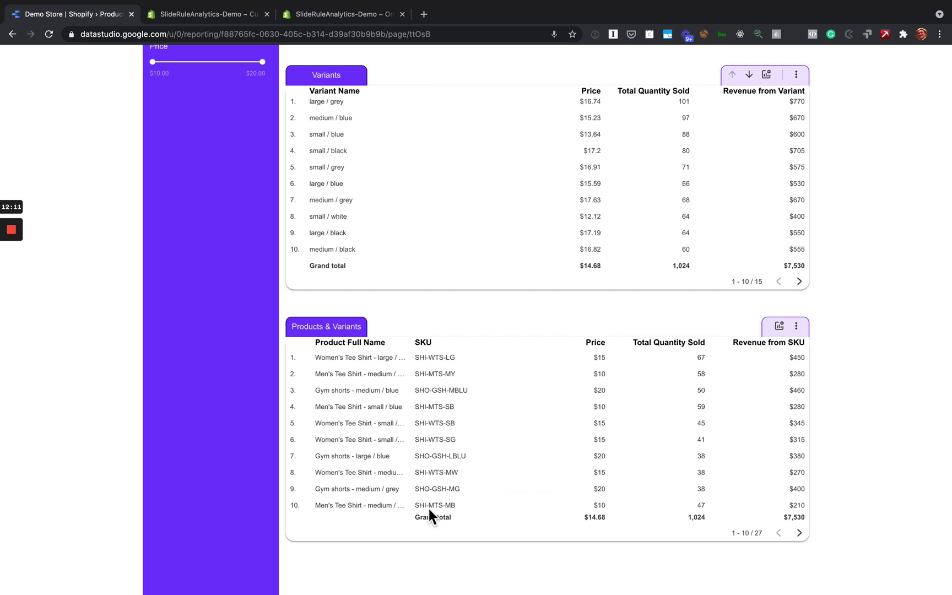
{"action": "scroll", "coordinate": [438, 509], "scroll_direction": "up", "scroll_amount": 1}
{"action": "scroll", "coordinate": [437, 511], "scroll_direction": "up", "scroll_amount": 5}
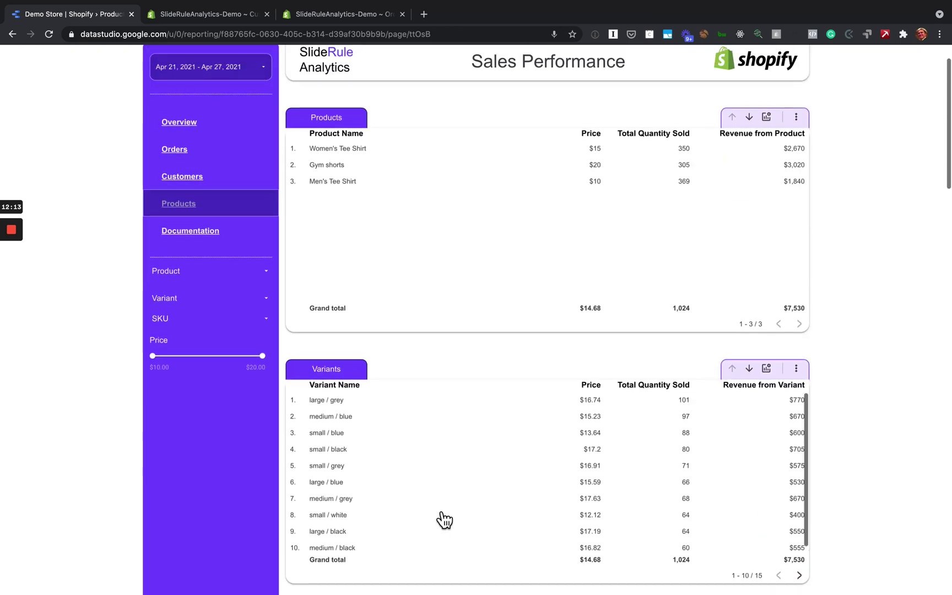
Check the Product filter's options on the Products page without applying a selection
{"action": "left_click", "coordinate": [231, 275]}
{"action": "left_click", "coordinate": [117, 289]}
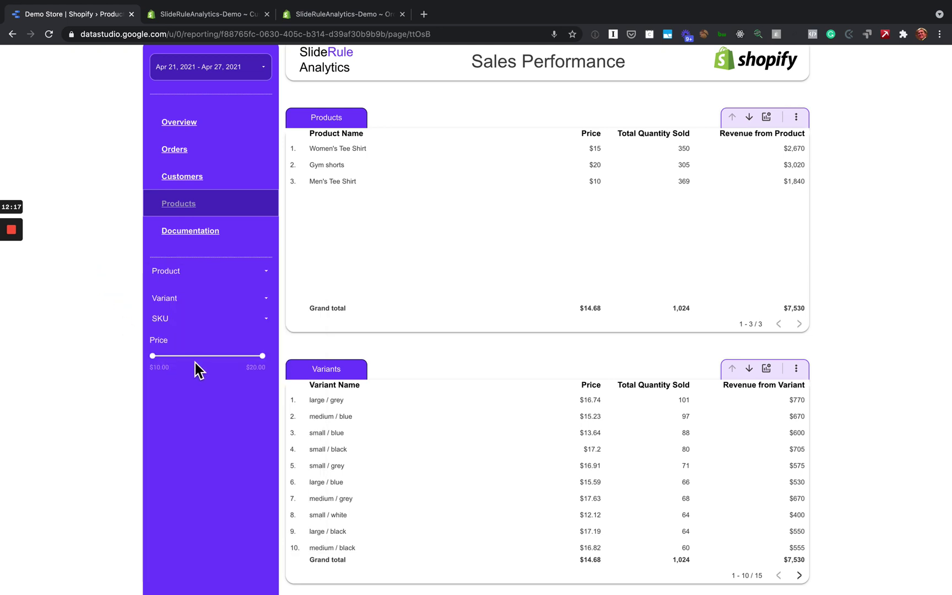
{"action": "scroll", "coordinate": [211, 364], "scroll_direction": "up", "scroll_amount": 1}
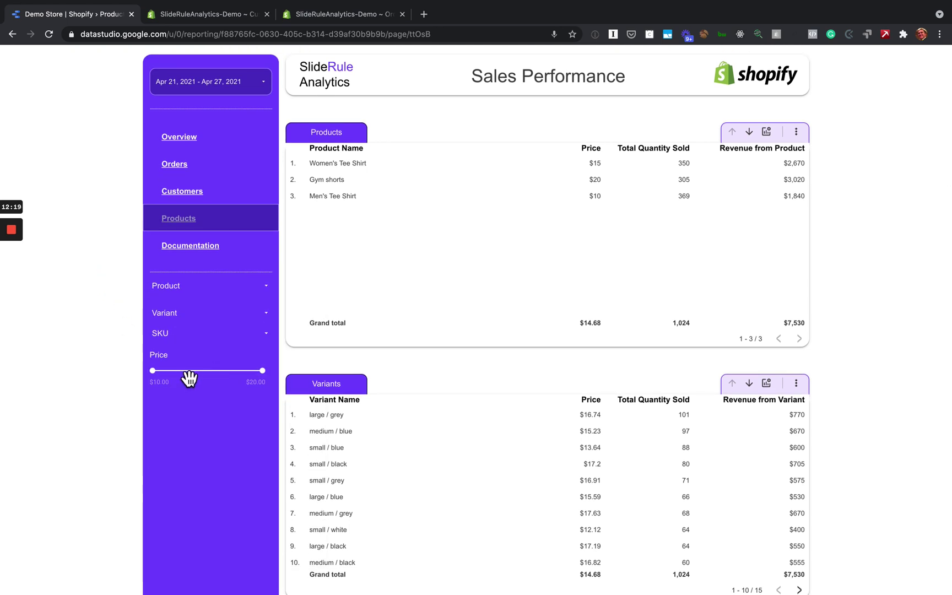
{"action": "scroll", "coordinate": [251, 385], "scroll_direction": "up", "scroll_amount": 2}
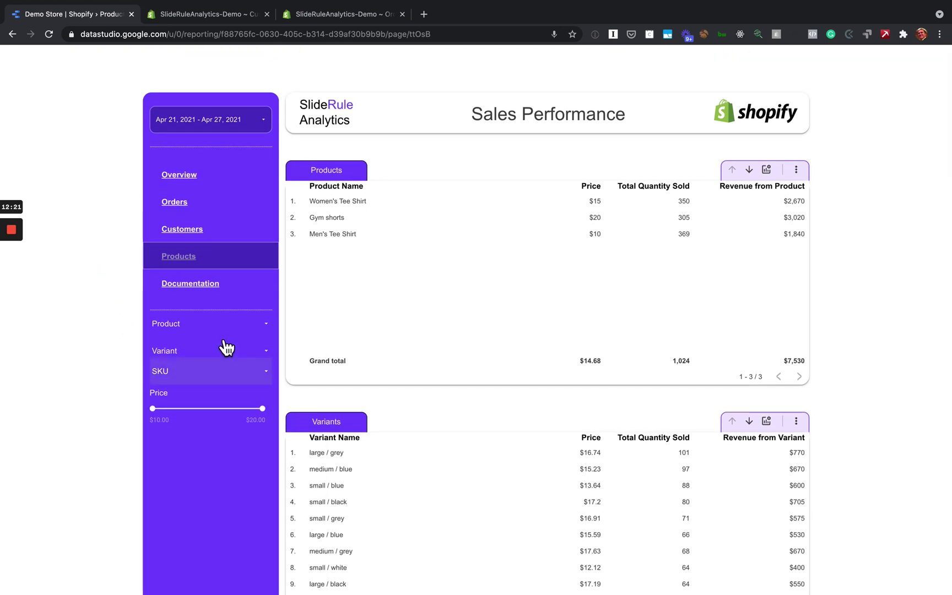
{"action": "left_click", "coordinate": [470, 36]}
{"action": "left_click", "coordinate": [475, 79]}
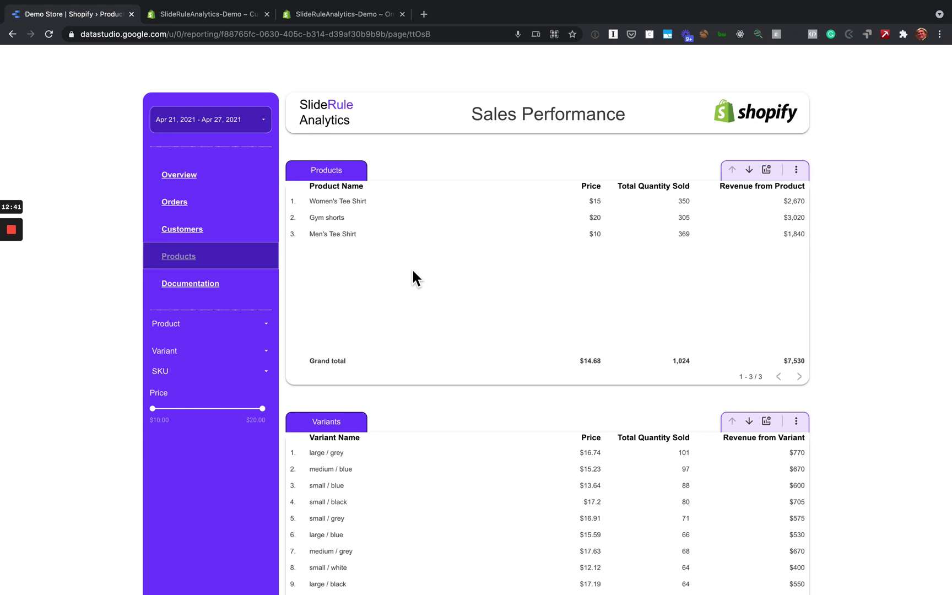
Open the report's Documentation page and the field spreadsheet linked in its notes
{"action": "left_click", "coordinate": [216, 296]}
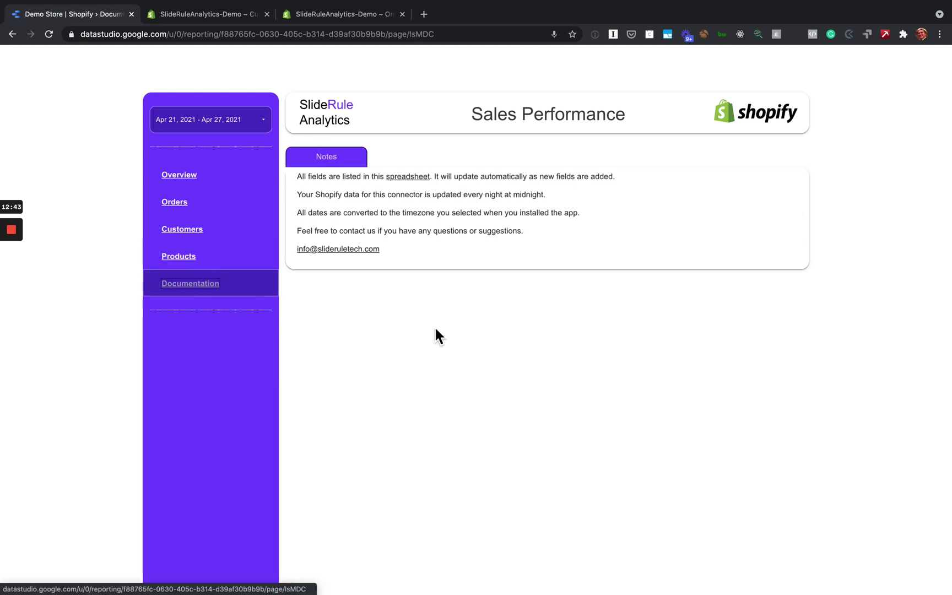
{"action": "left_click", "coordinate": [416, 176]}
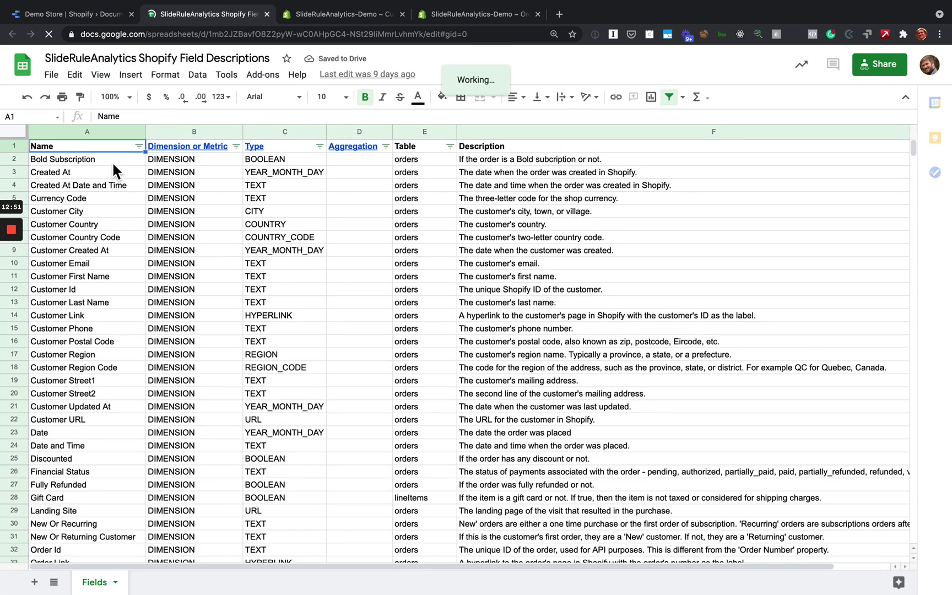
Examine the dimension and metric descriptions in the Shopify Field Descriptions spreadsheet, then return to the report
{"action": "left_click", "coordinate": [111, 161]}
{"action": "scroll", "coordinate": [142, 247], "scroll_direction": "down", "scroll_amount": 10}
{"action": "scroll", "coordinate": [141, 242], "scroll_direction": "down", "scroll_amount": 9}
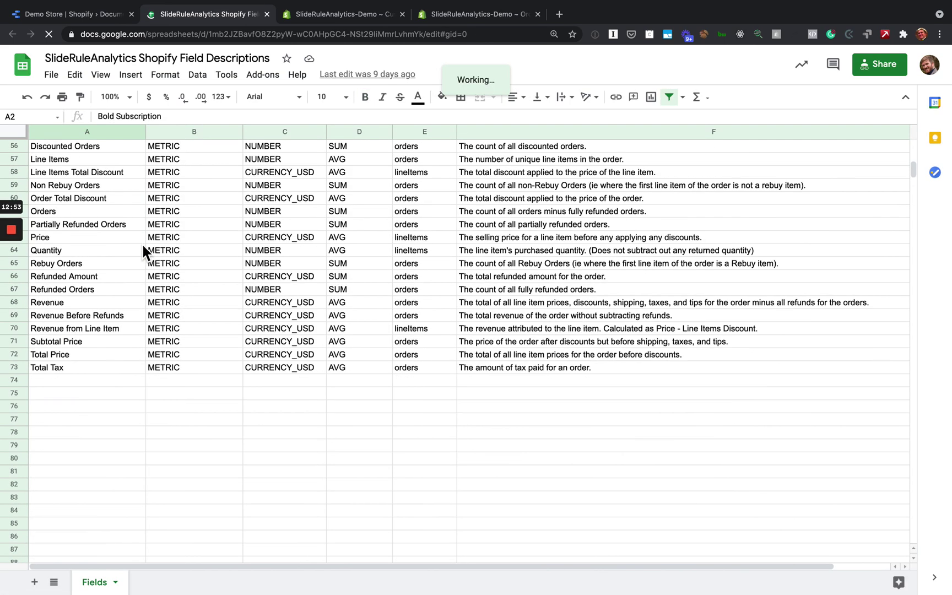
{"action": "scroll", "coordinate": [141, 242], "scroll_direction": "up", "scroll_amount": 19}
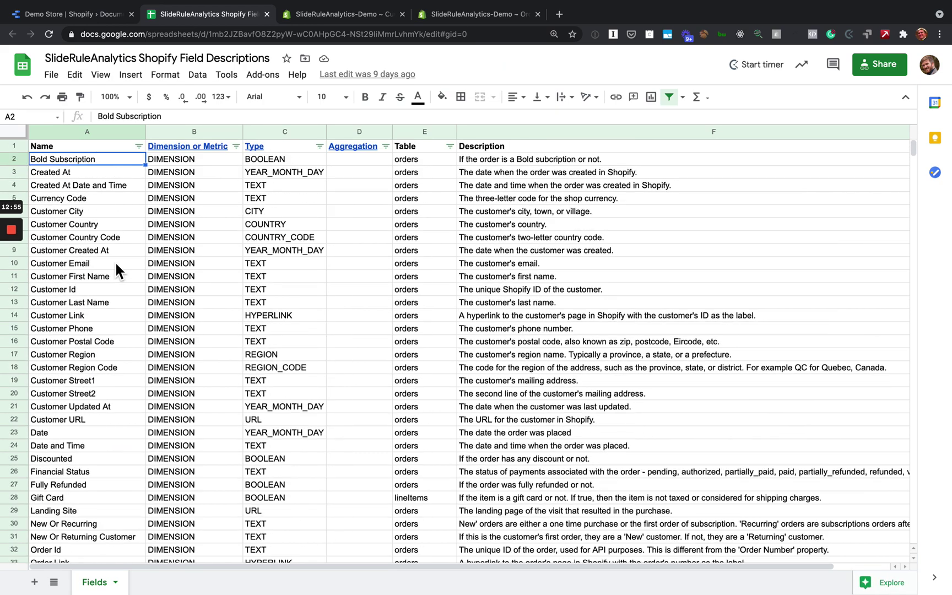
{"action": "scroll", "coordinate": [115, 297], "scroll_direction": "down", "scroll_amount": 5}
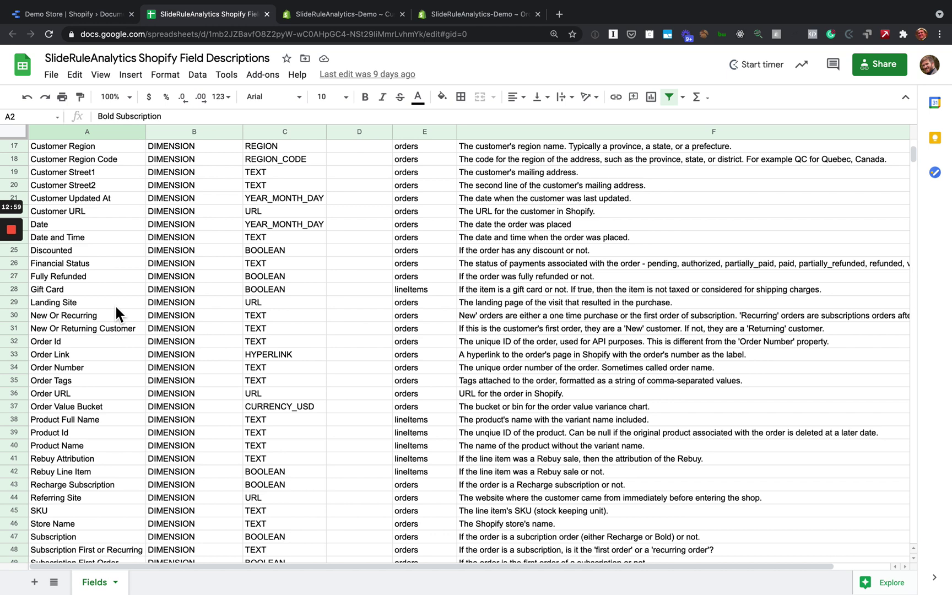
{"action": "scroll", "coordinate": [116, 309], "scroll_direction": "down", "scroll_amount": 2}
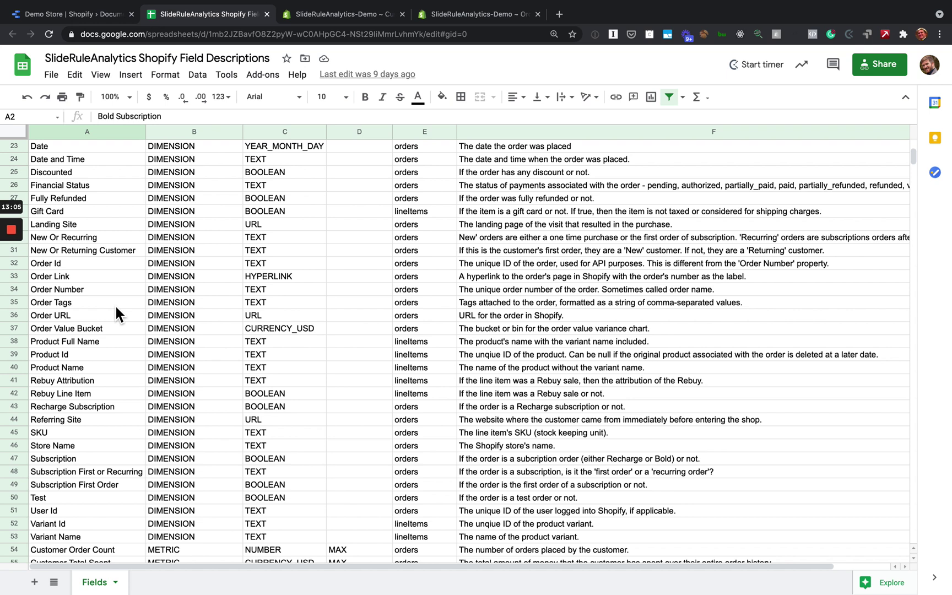
{"action": "left_click", "coordinate": [55, 14]}
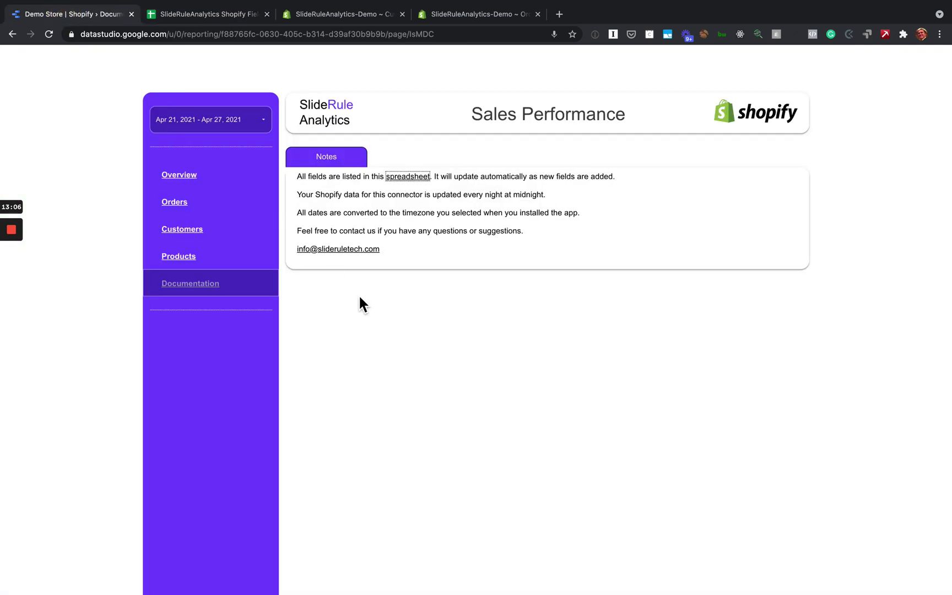
Open the report's Orders page and switch the report to edit mode
{"action": "left_click", "coordinate": [187, 202]}
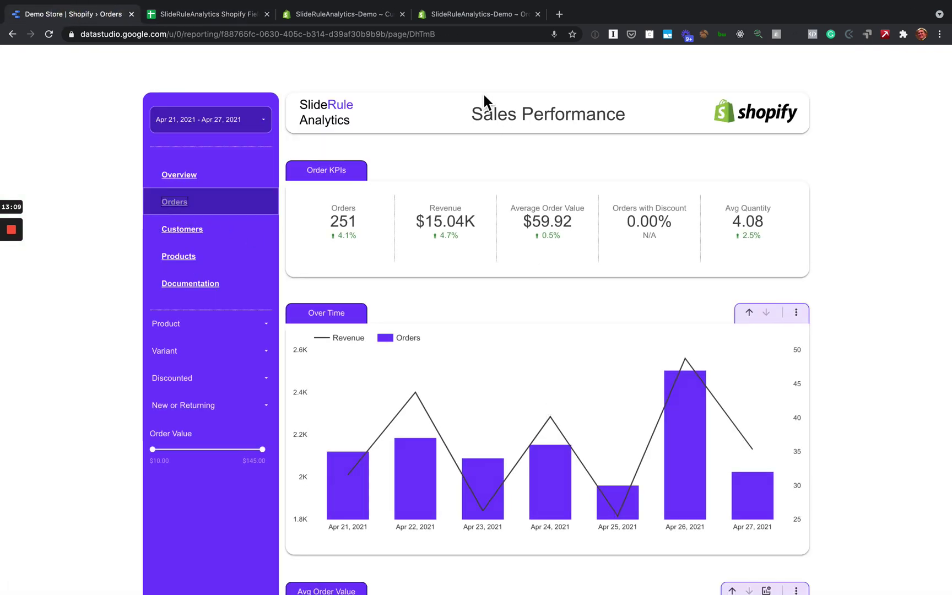
{"action": "left_click", "coordinate": [468, 34]}
{"action": "left_click", "coordinate": [505, 68]}
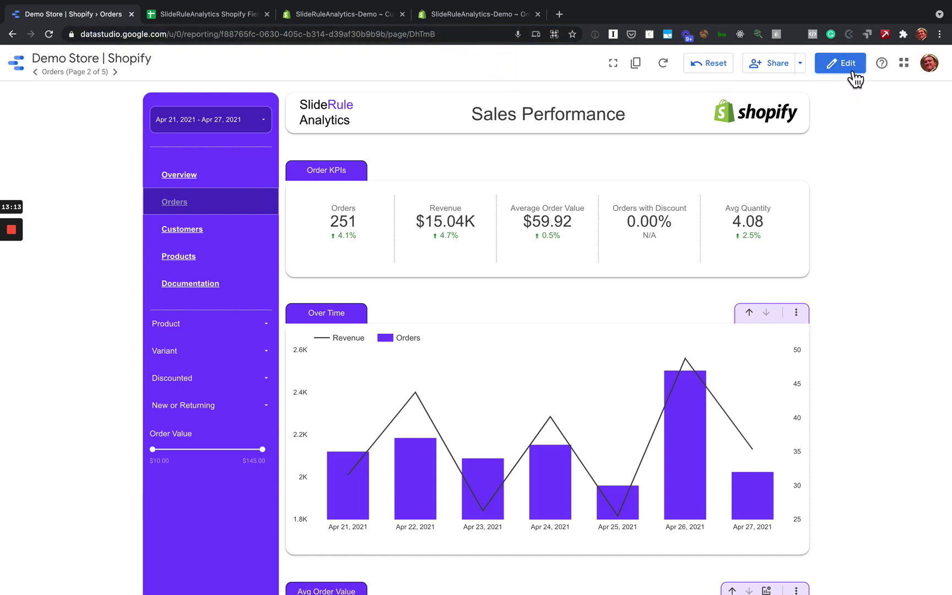
{"action": "left_click", "coordinate": [848, 66]}
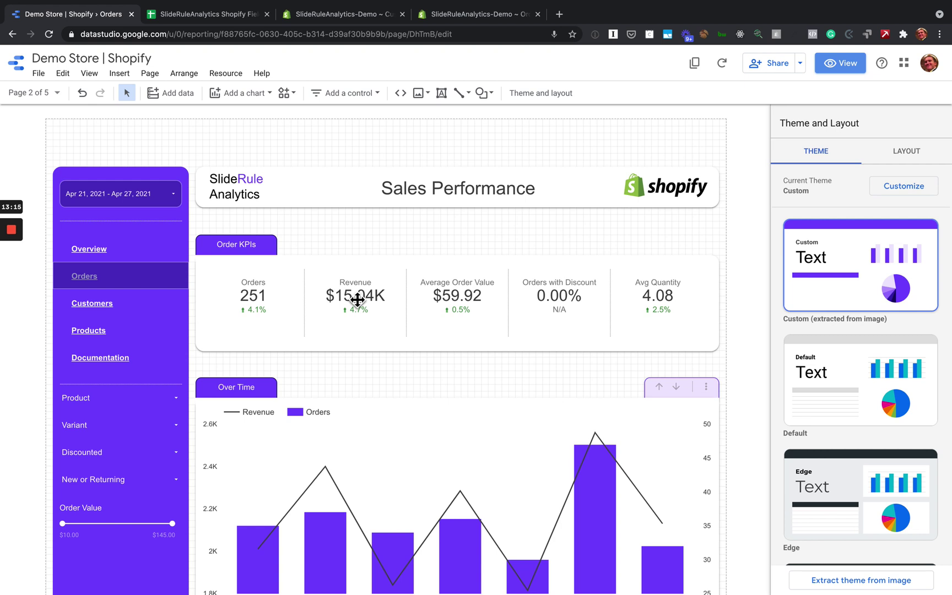
Select the Revenue scorecard in the Order KPIs section and search its available fields for "Su"
{"action": "left_click", "coordinate": [357, 299]}
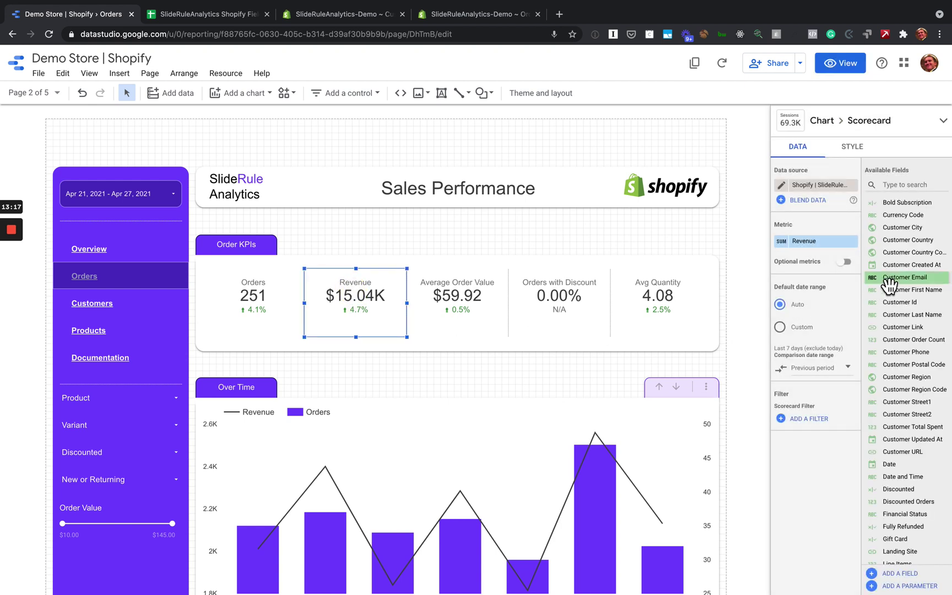
{"action": "left_click", "coordinate": [922, 187]}
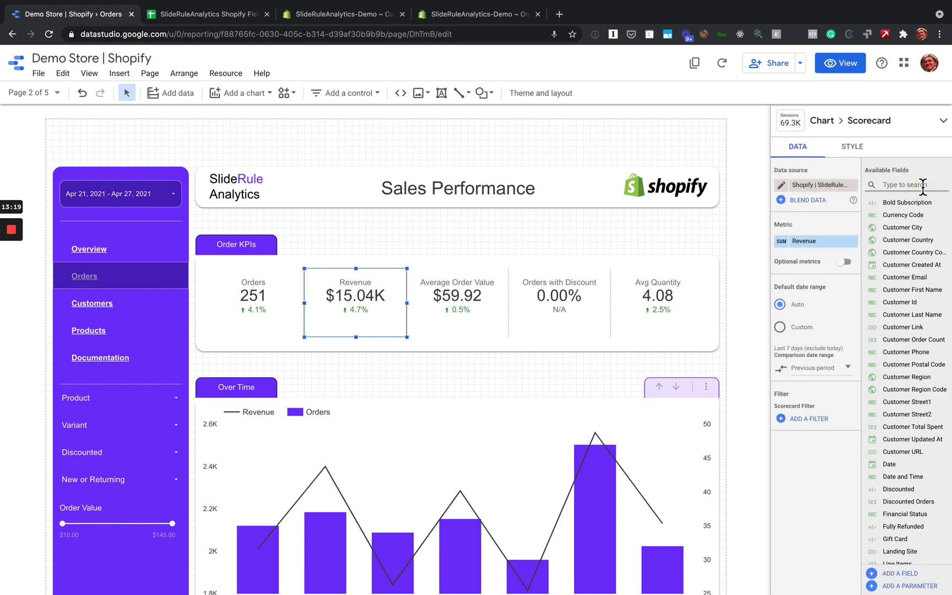
{"action": "type", "text": "Su"}
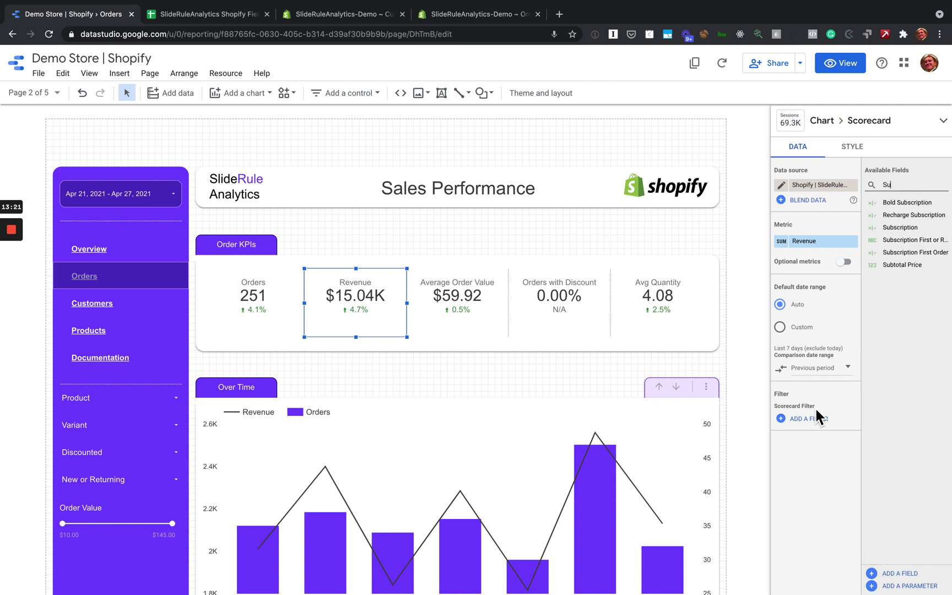
Apply the existing Subscription Order filter to the Revenue scorecard, review the filter's condition and save it
{"action": "left_click", "coordinate": [819, 418]}
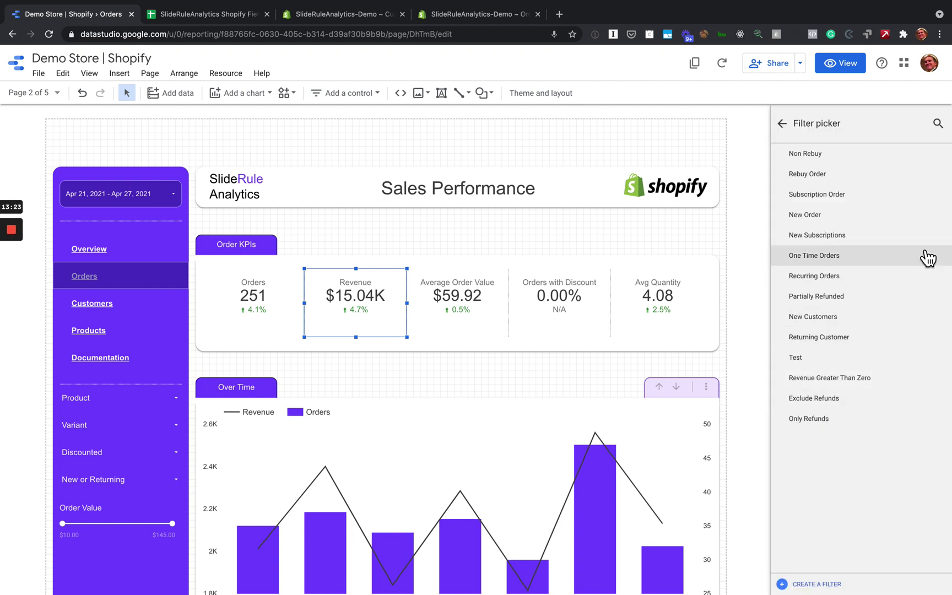
{"action": "left_click", "coordinate": [848, 199]}
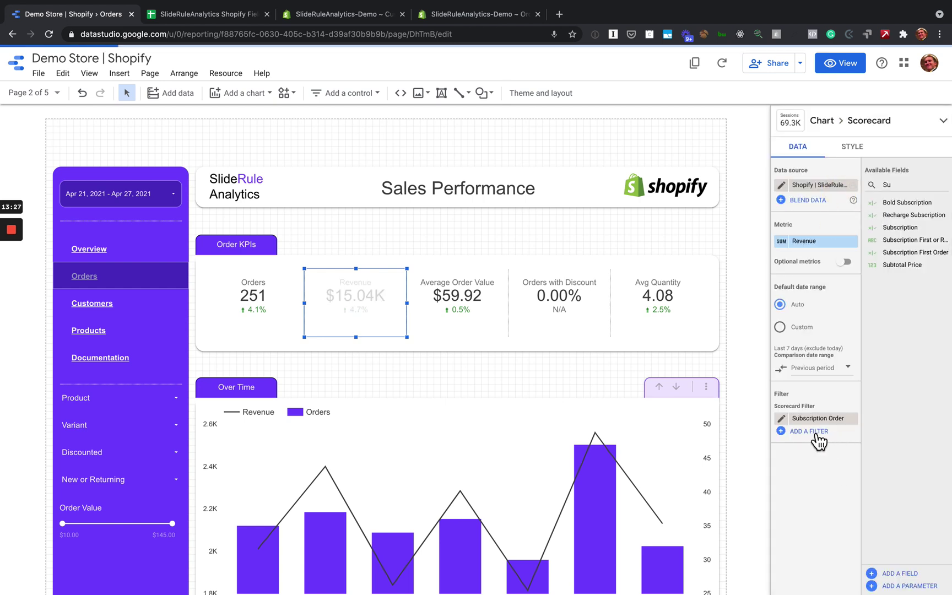
{"action": "left_click", "coordinate": [782, 418]}
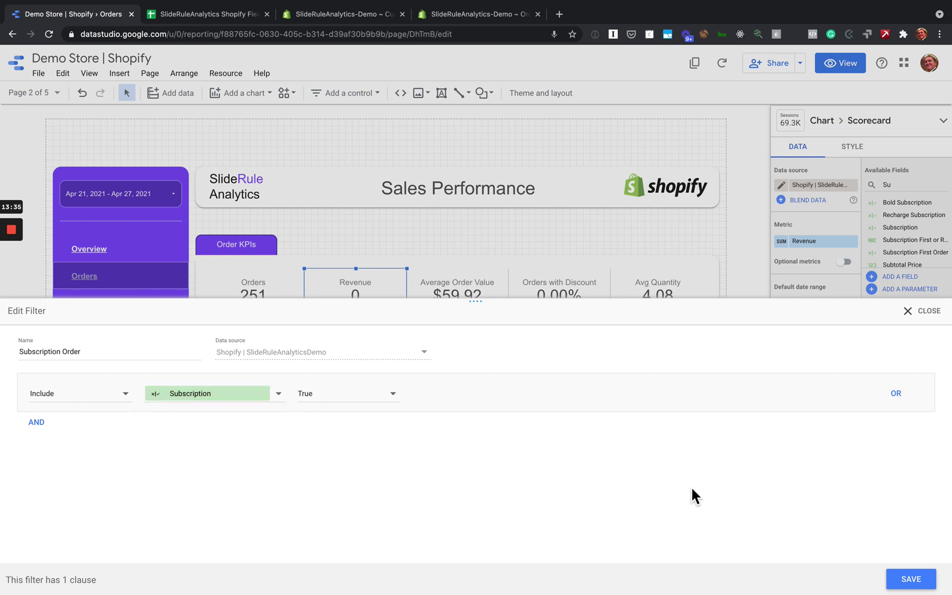
{"action": "left_click", "coordinate": [918, 583]}
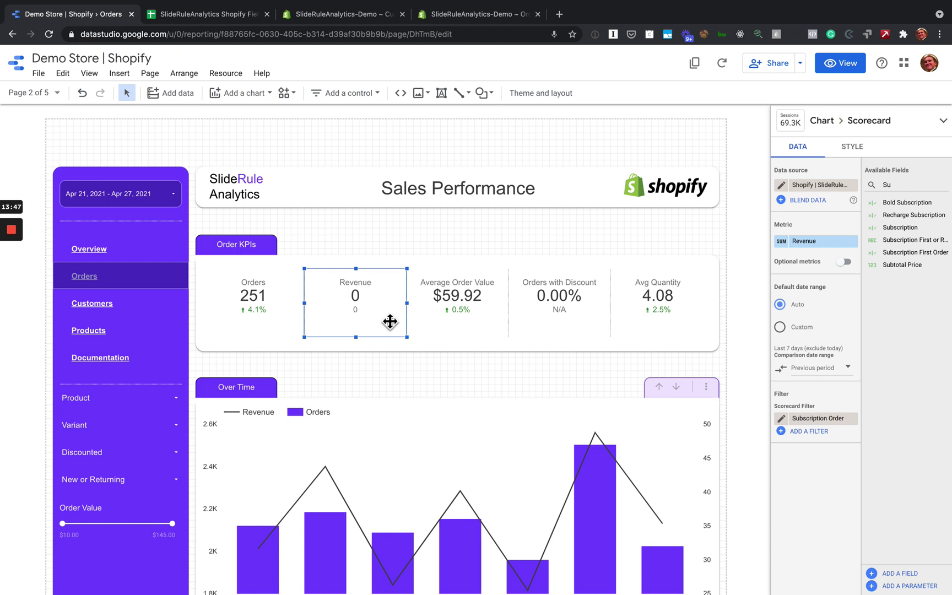
Remove the Subscription Order filter from the Revenue scorecard and search its available fields for "Rebuy"
{"action": "left_click", "coordinate": [853, 418]}
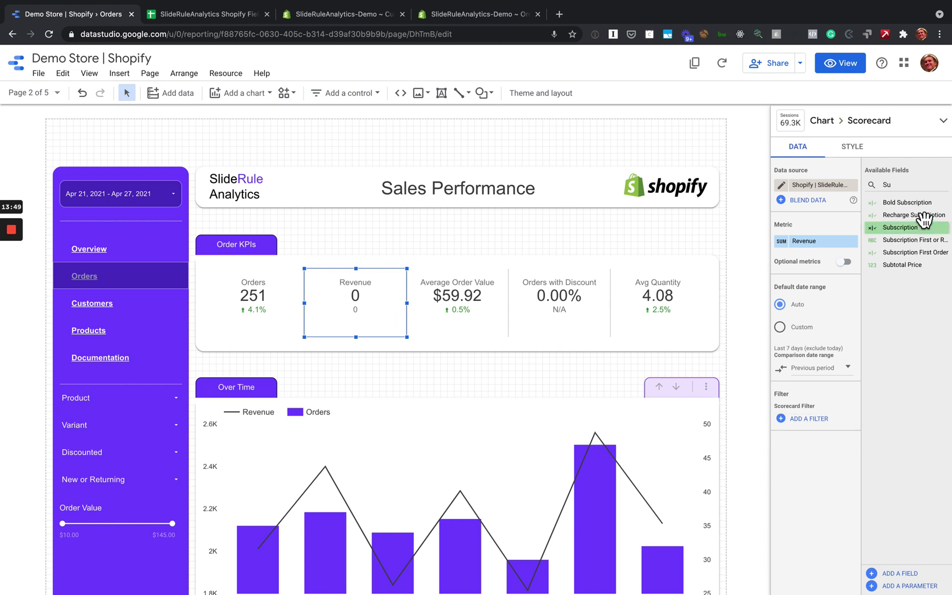
{"action": "left_click", "coordinate": [911, 190]}
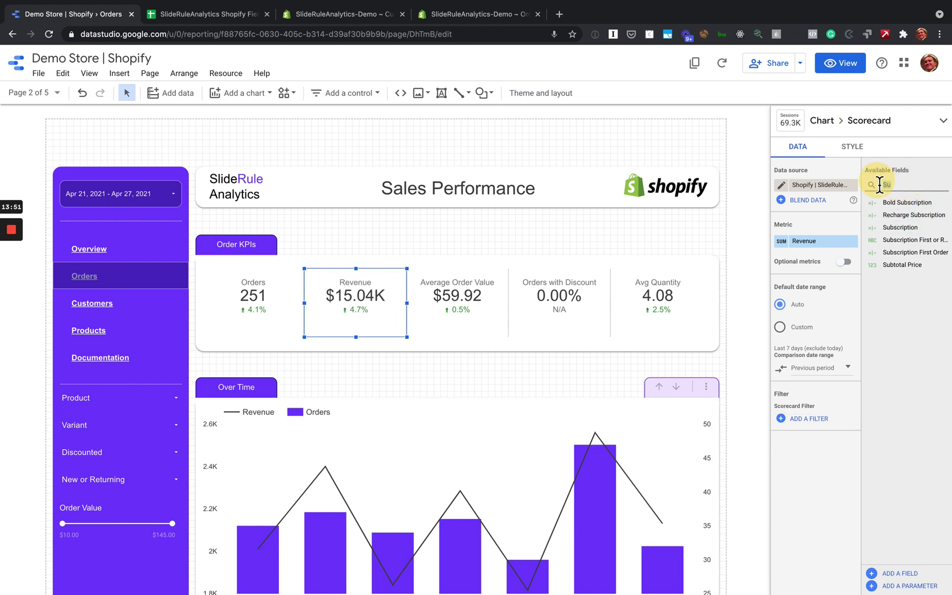
{"action": "key", "text": "BackSpace"}
{"action": "key", "text": "BackSpace"}
{"action": "type", "text": "Rebuy"}
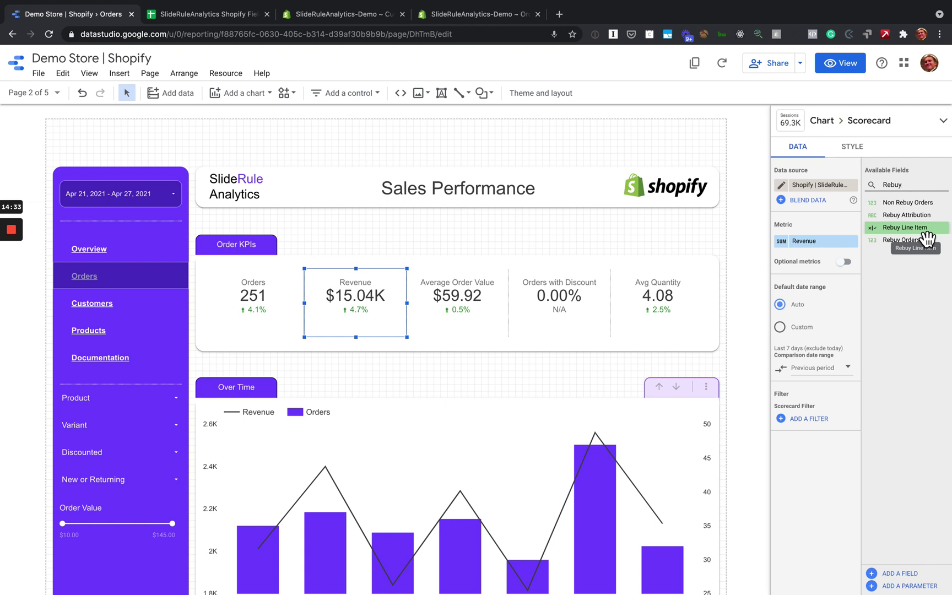
Select the Average Order Value, Revenue and Orders scorecards one after another to review their metric and filter settings
{"action": "left_click", "coordinate": [480, 297]}
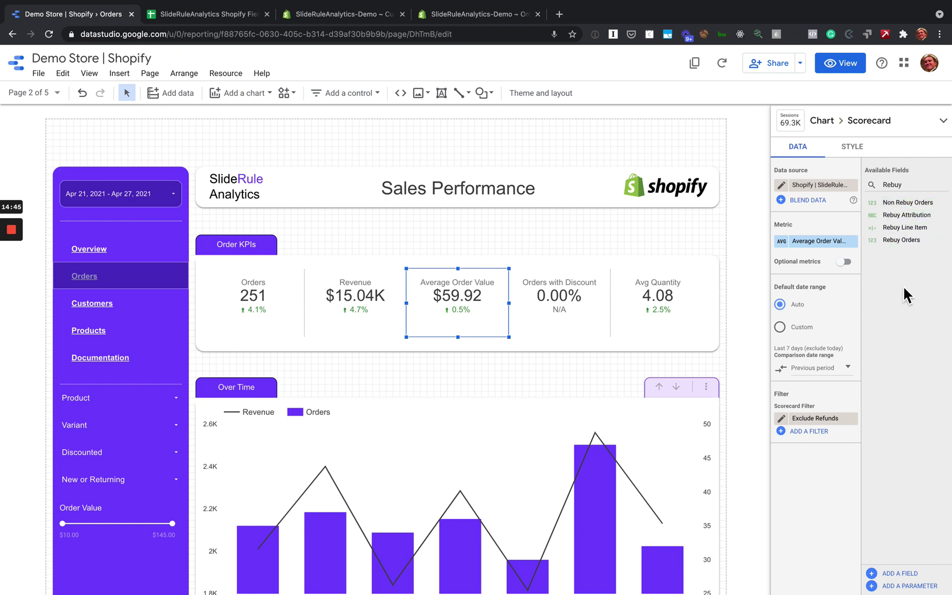
{"action": "left_click", "coordinate": [376, 300]}
{"action": "left_click", "coordinate": [255, 299]}
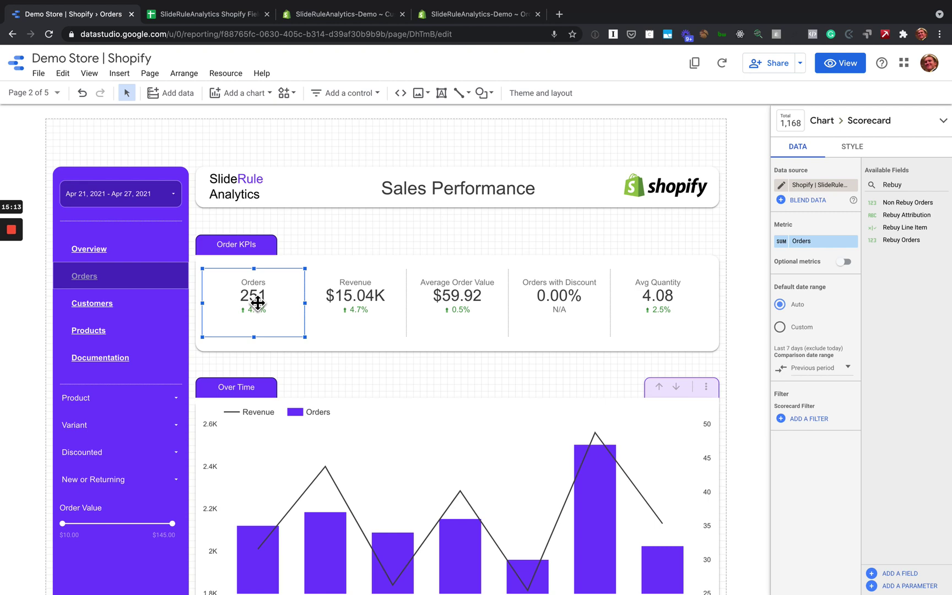
Switch to the Shopify Field Descriptions spreadsheet and look through its full list of dimensions and metrics
{"action": "left_click", "coordinate": [218, 15]}
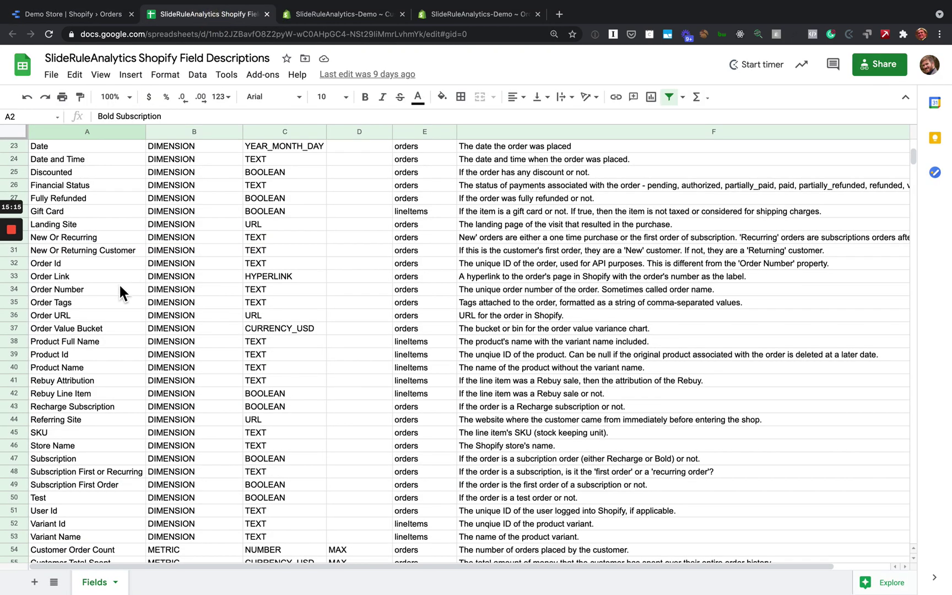
{"action": "scroll", "coordinate": [118, 287], "scroll_direction": "up", "scroll_amount": 3}
{"action": "scroll", "coordinate": [118, 293], "scroll_direction": "up", "scroll_amount": 5}
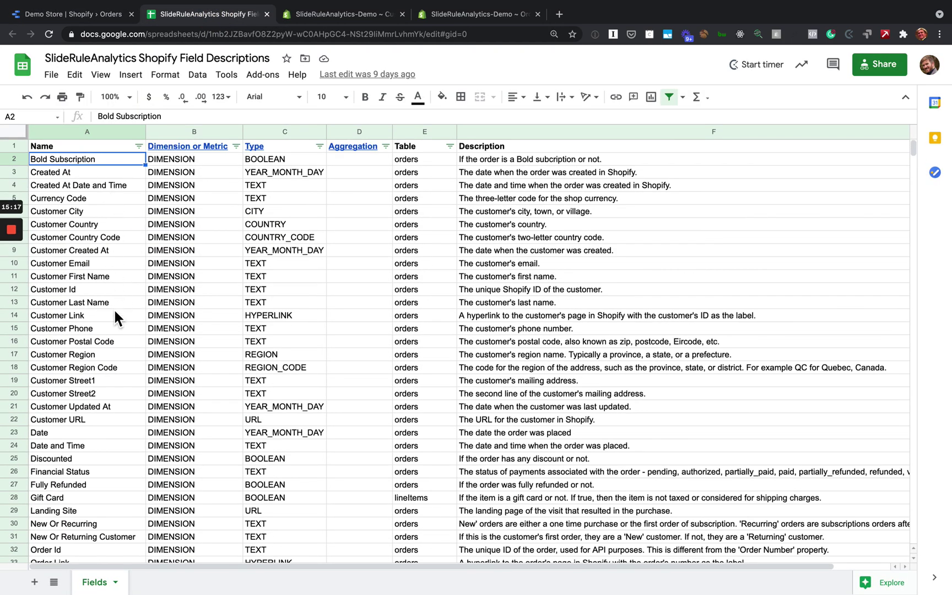
{"action": "scroll", "coordinate": [114, 324], "scroll_direction": "down", "scroll_amount": 1}
{"action": "scroll", "coordinate": [115, 343], "scroll_direction": "down", "scroll_amount": 8}
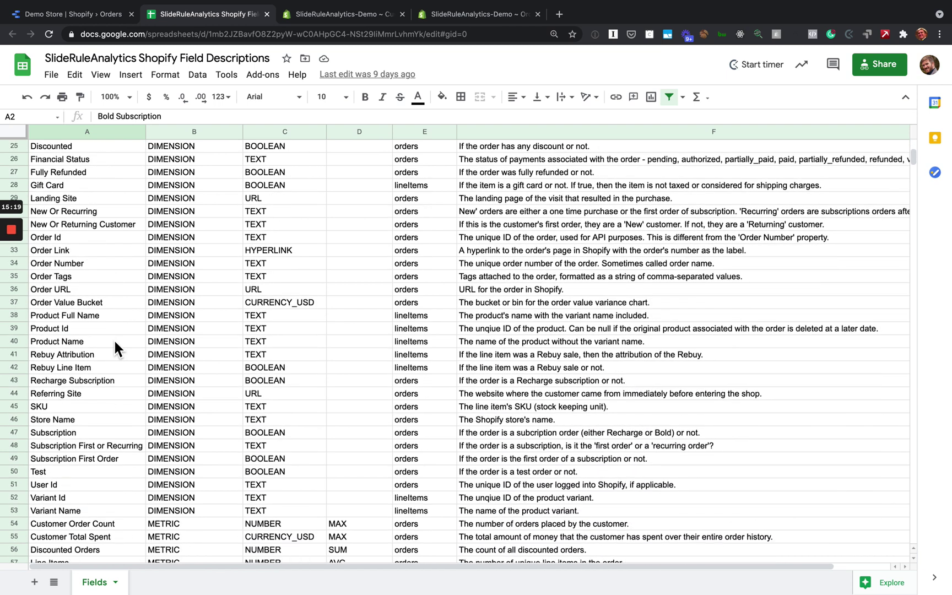
{"action": "scroll", "coordinate": [114, 344], "scroll_direction": "down", "scroll_amount": 2}
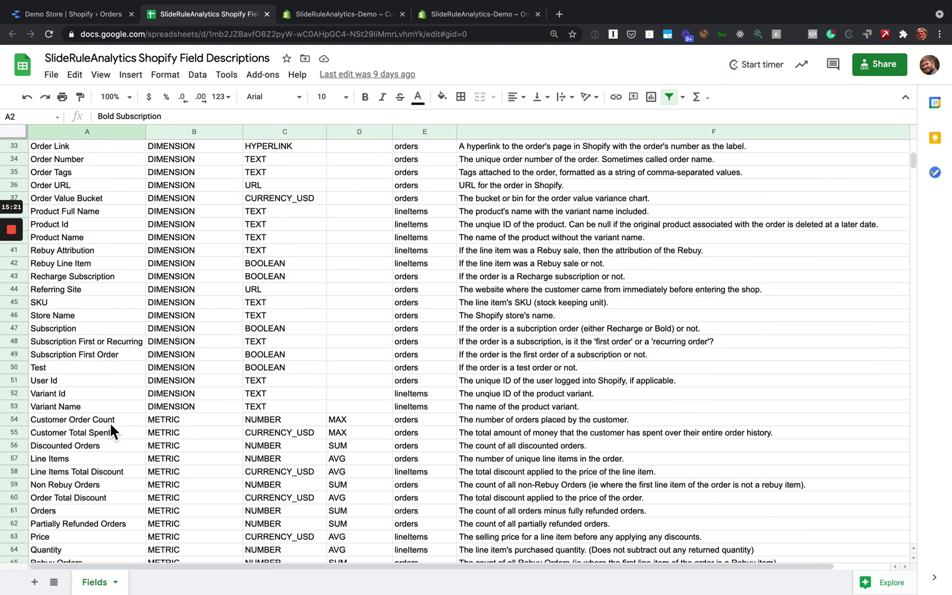
{"action": "scroll", "coordinate": [110, 424], "scroll_direction": "down", "scroll_amount": 3}
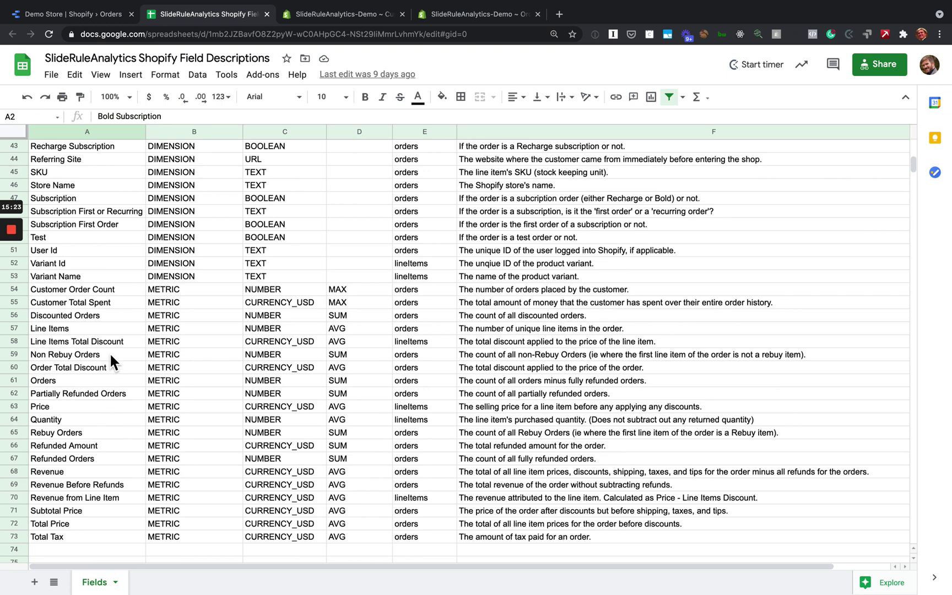
{"action": "scroll", "coordinate": [90, 406], "scroll_direction": "up", "scroll_amount": 14}
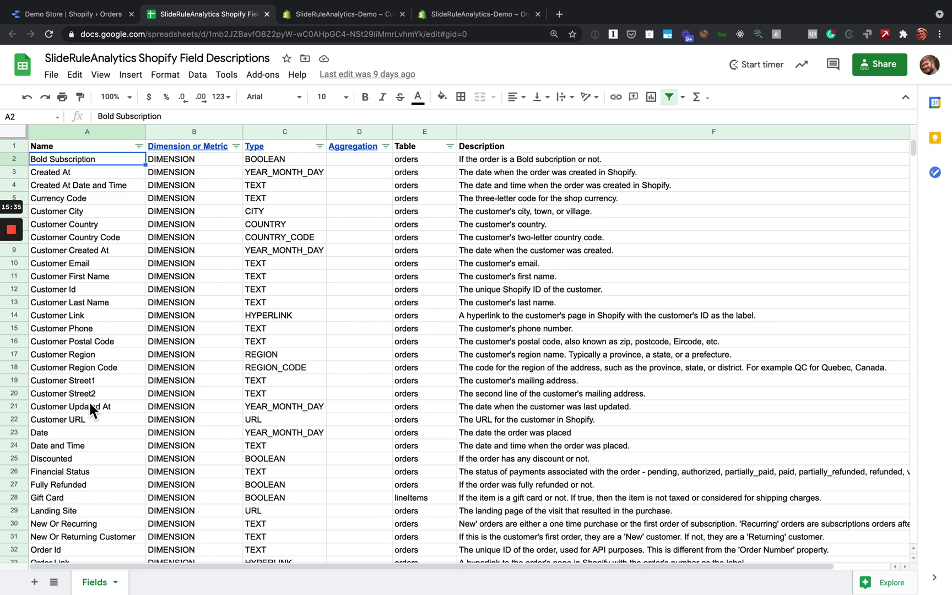
Return to the Demo Store report and switch it from edit mode to view mode
{"action": "left_click", "coordinate": [61, 20]}
{"action": "left_click", "coordinate": [848, 67]}
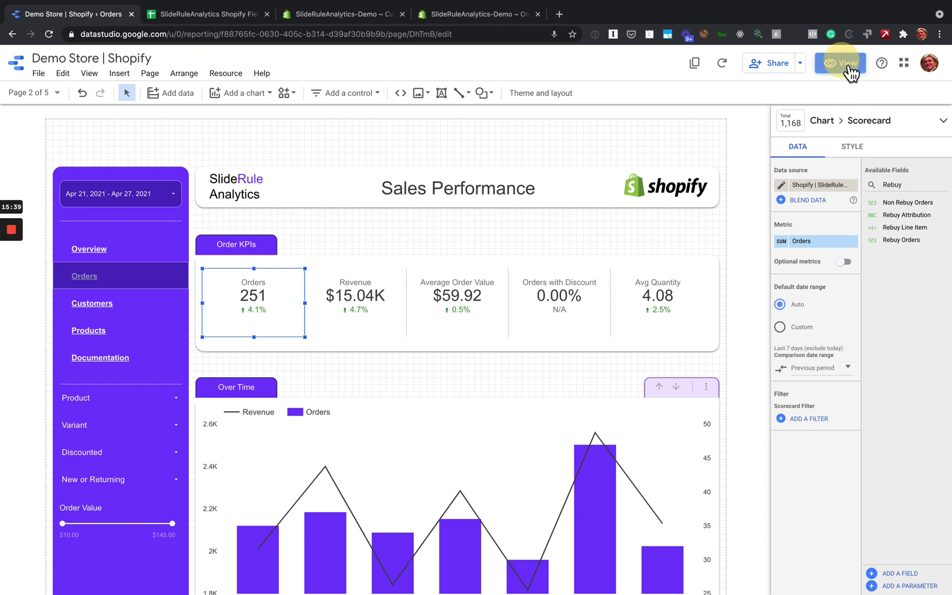
{"action": "mouse_move", "coordinate": [440, 391]}
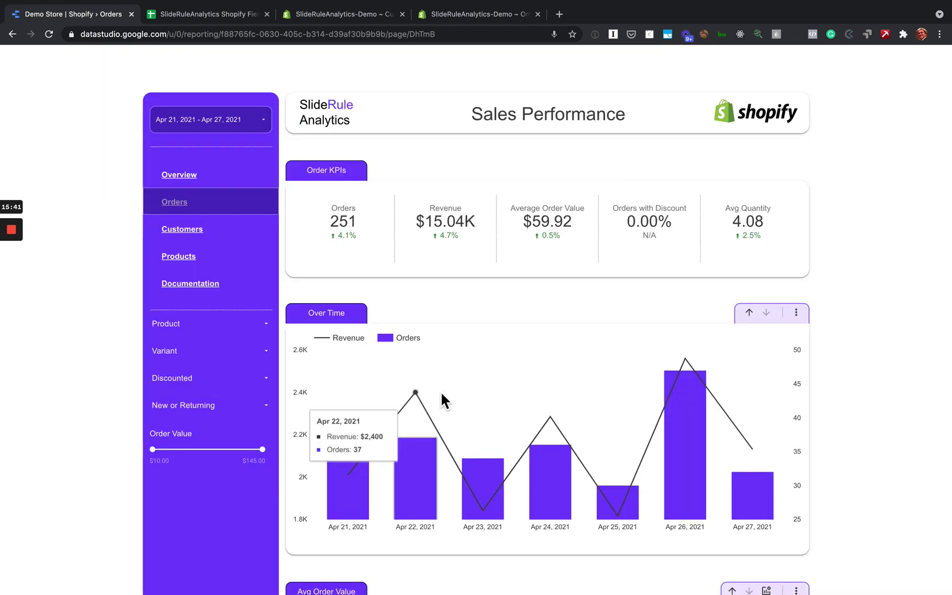